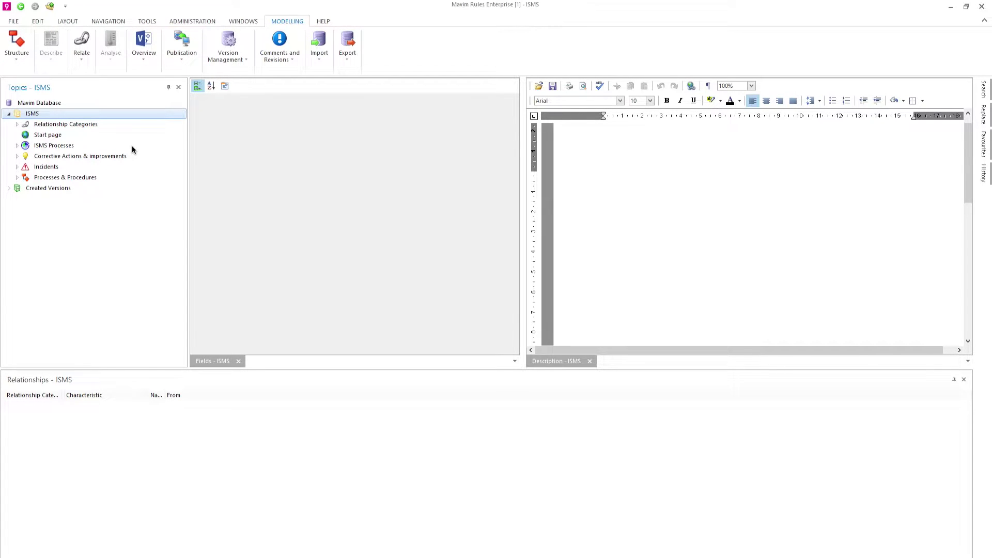
- Browse ISMS Processes, Processes & Procedures, and the Relationship Categories under Why
{"action": "left_click", "coordinate": [17, 145]}
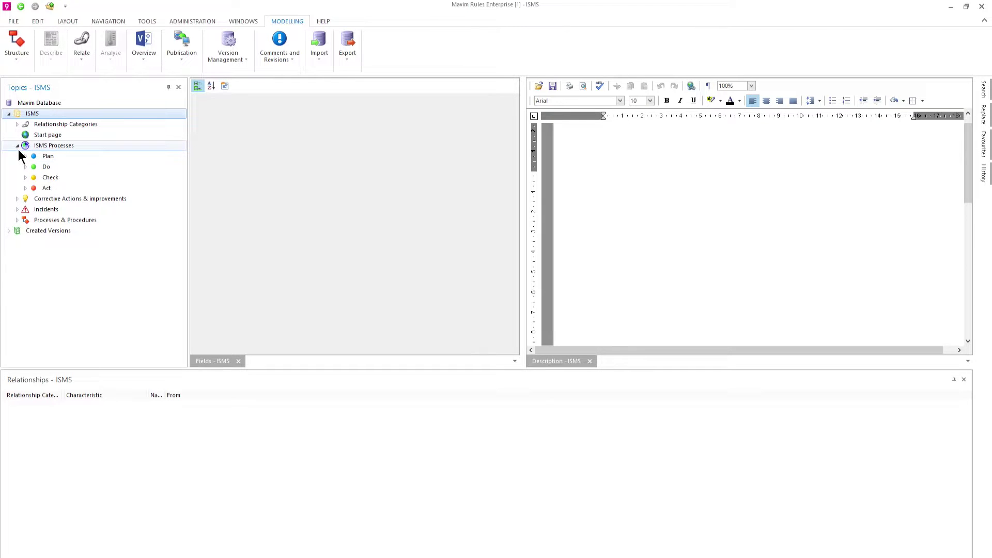
{"action": "left_click", "coordinate": [18, 145]}
{"action": "left_click", "coordinate": [17, 177]}
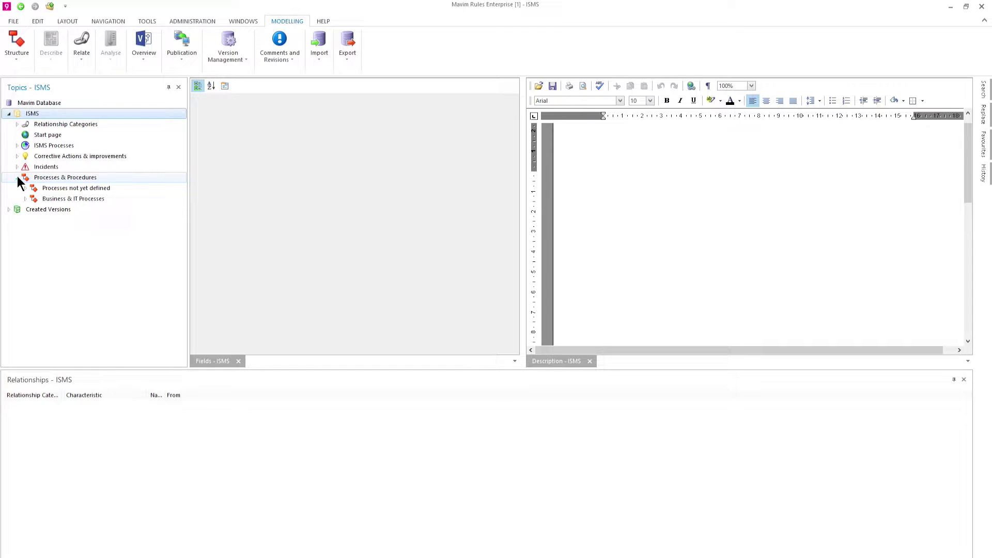
{"action": "left_click", "coordinate": [17, 124]}
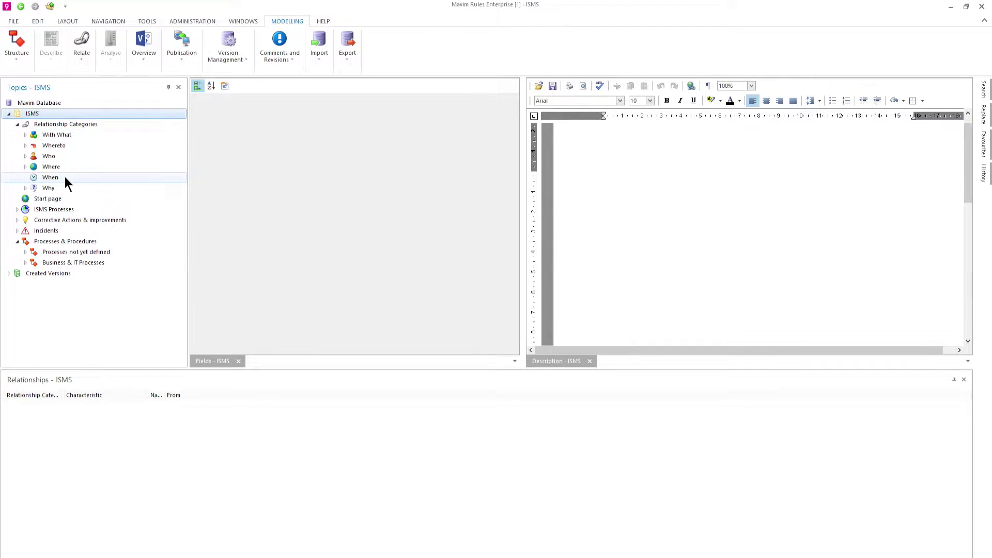
{"action": "left_click", "coordinate": [24, 188]}
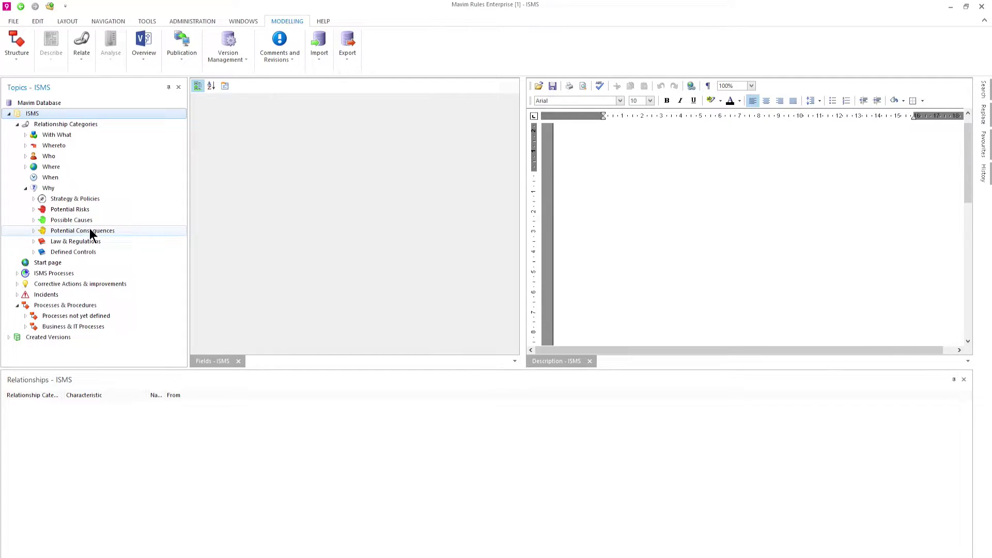
- Drill into Law & Regulations down to ISO 27002:2013 clause 9.2 User access management
{"action": "left_click", "coordinate": [34, 240]}
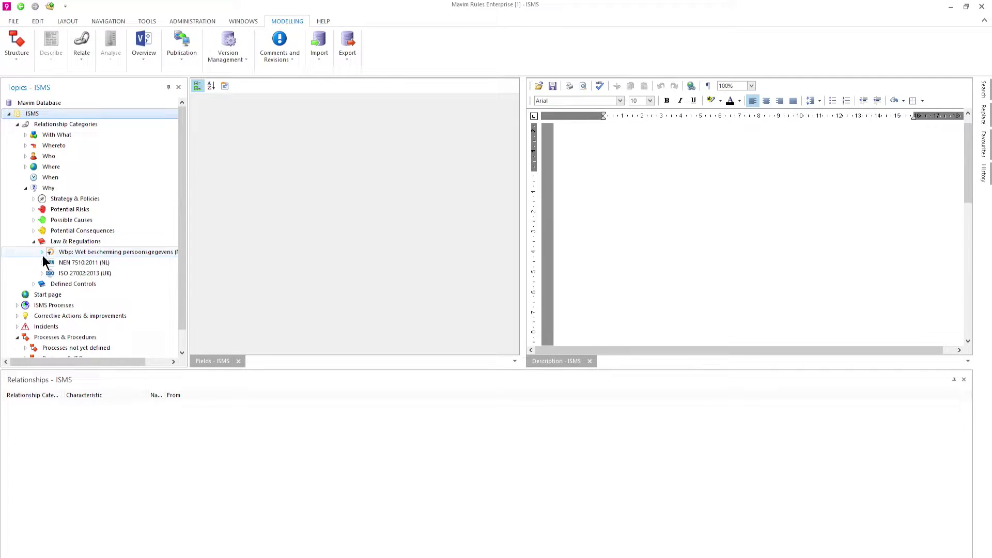
{"action": "left_click", "coordinate": [42, 273]}
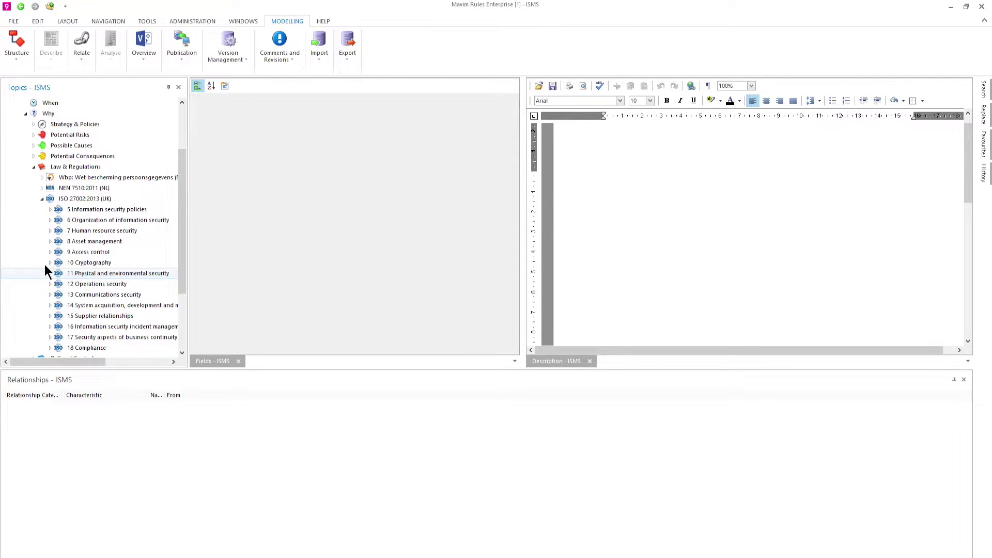
{"action": "left_click", "coordinate": [50, 252]}
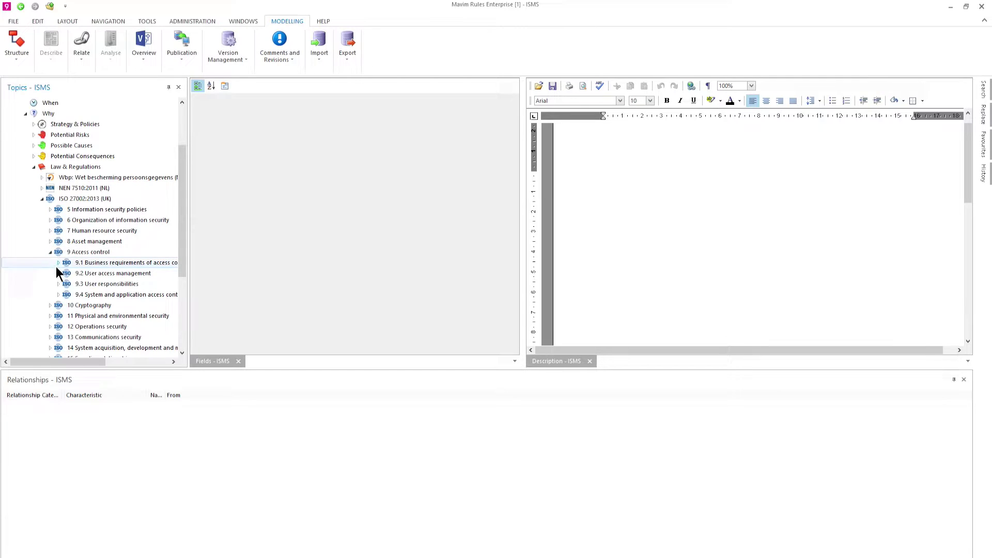
{"action": "left_click", "coordinate": [58, 273]}
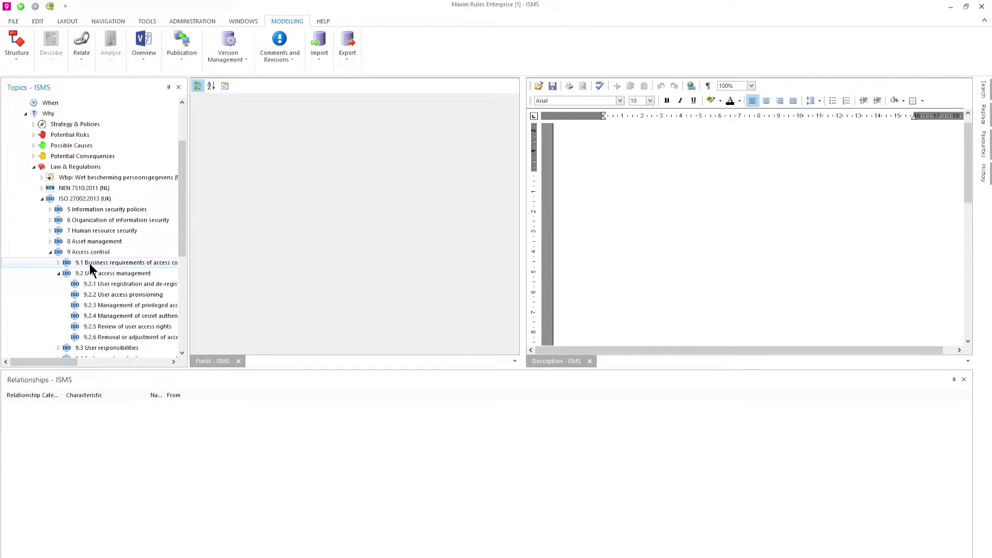
- Collapse the open branches and open the Advisor function under Who > Functions & Roles > Functions
{"action": "left_click", "coordinate": [33, 167]}
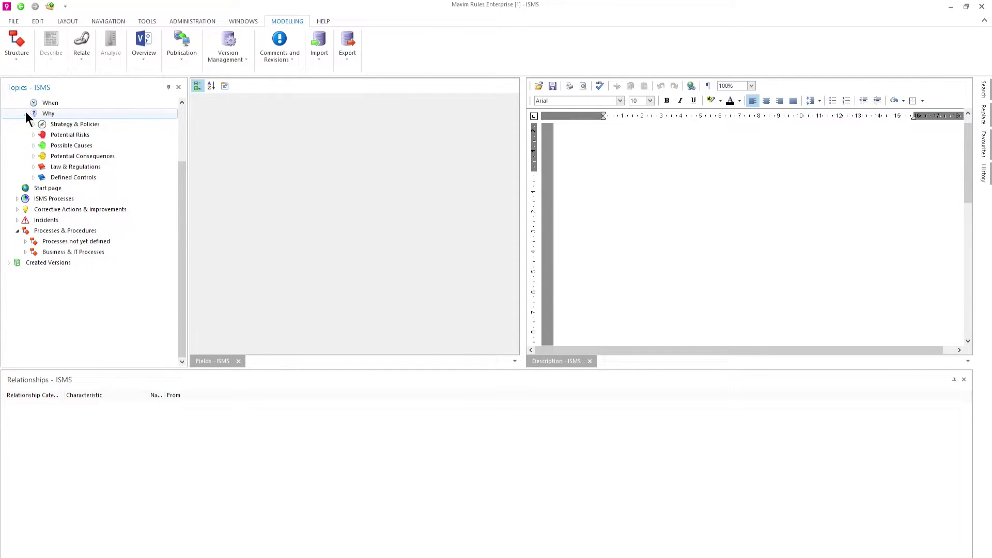
{"action": "left_click", "coordinate": [25, 113]}
{"action": "left_click", "coordinate": [181, 118]}
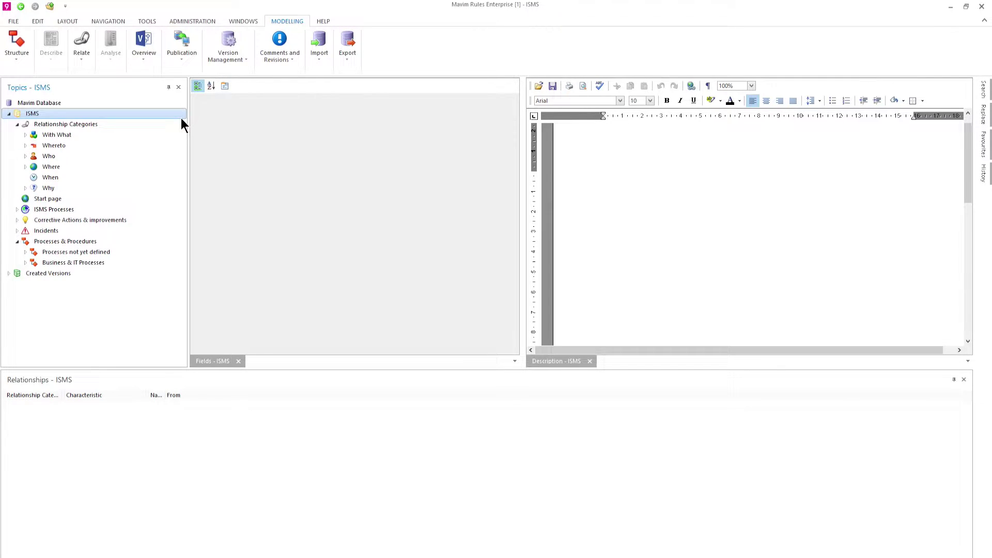
{"action": "left_click", "coordinate": [25, 166]}
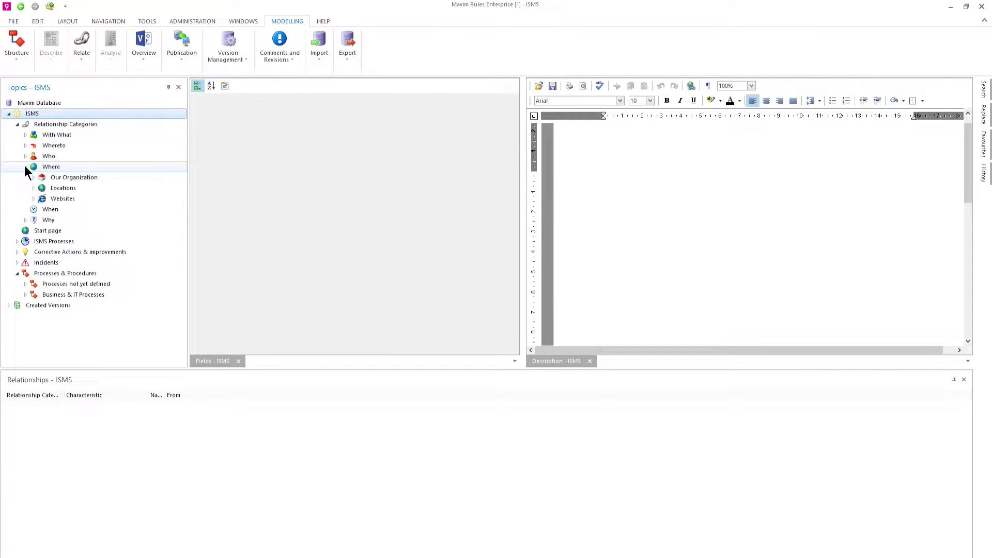
{"action": "left_click", "coordinate": [25, 167]}
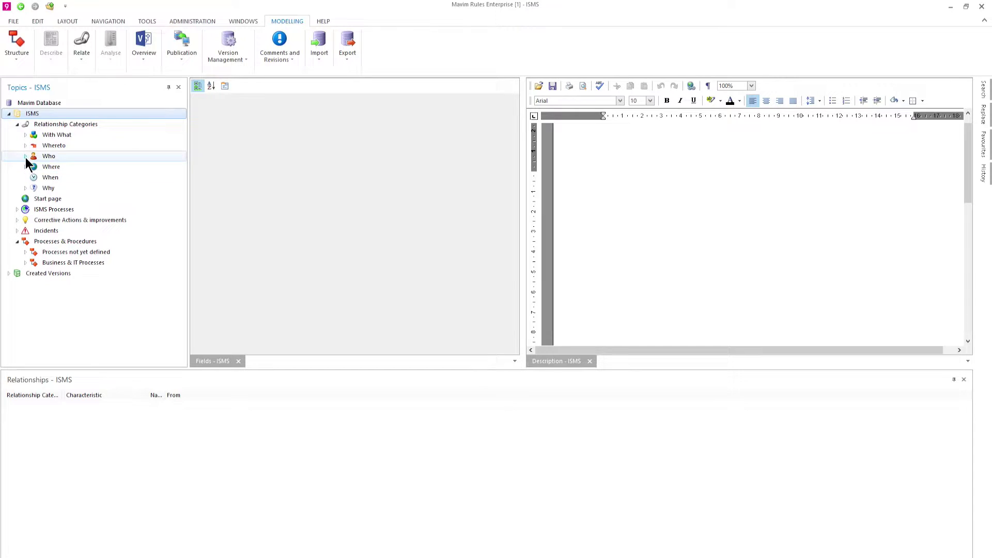
{"action": "left_click", "coordinate": [25, 156]}
{"action": "left_click", "coordinate": [33, 178]}
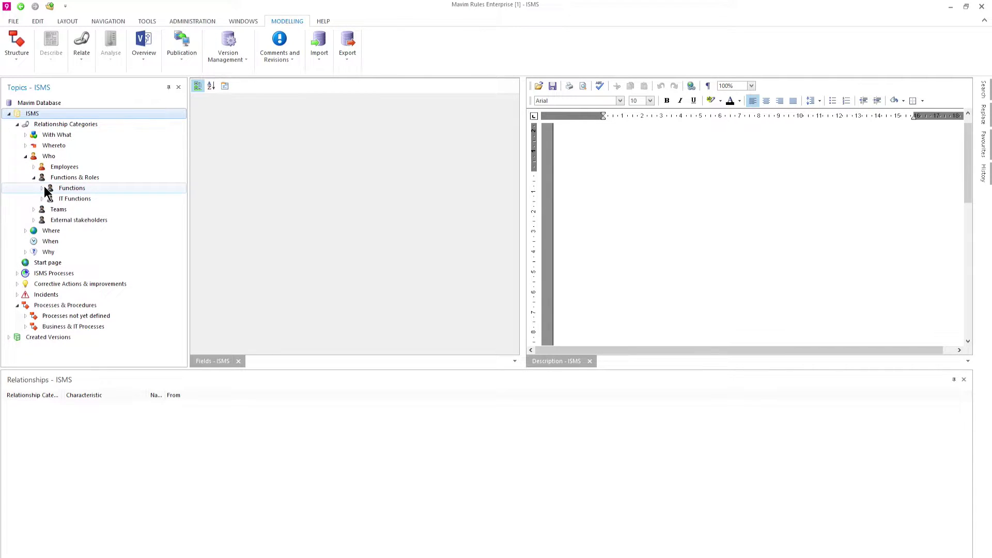
{"action": "left_click", "coordinate": [42, 188]}
{"action": "left_click", "coordinate": [76, 197]}
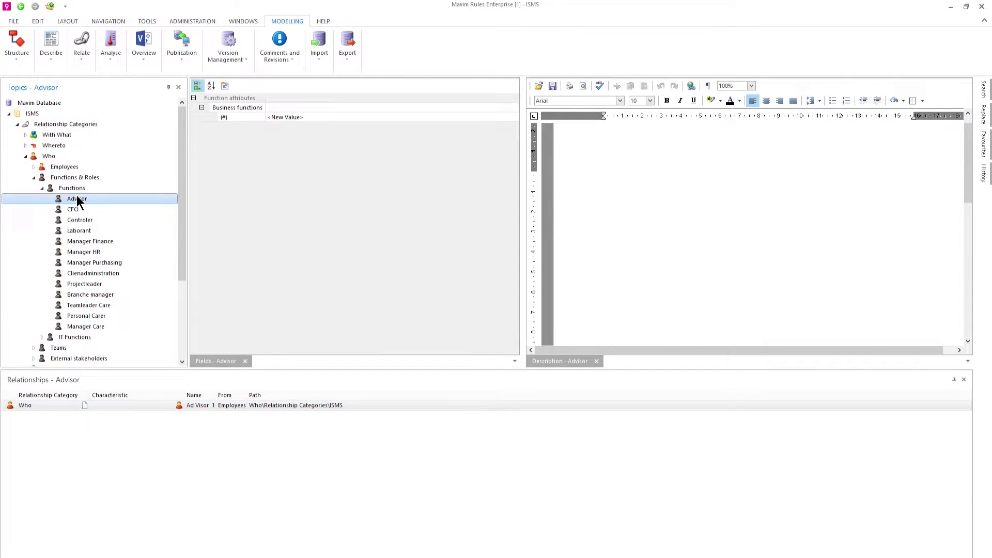
- Expand With What > Information (data) to list its twelve items
{"action": "left_click", "coordinate": [26, 158]}
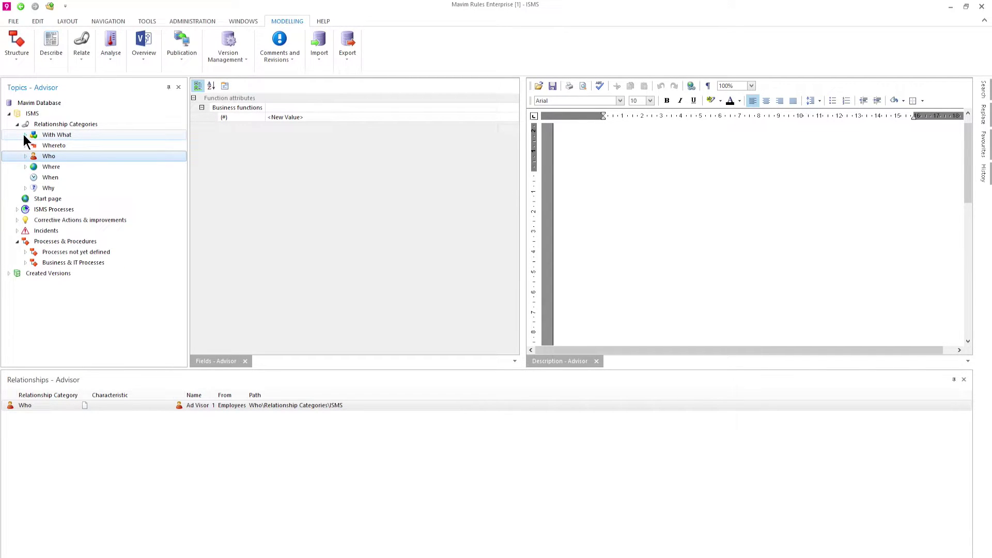
{"action": "left_click", "coordinate": [24, 135]}
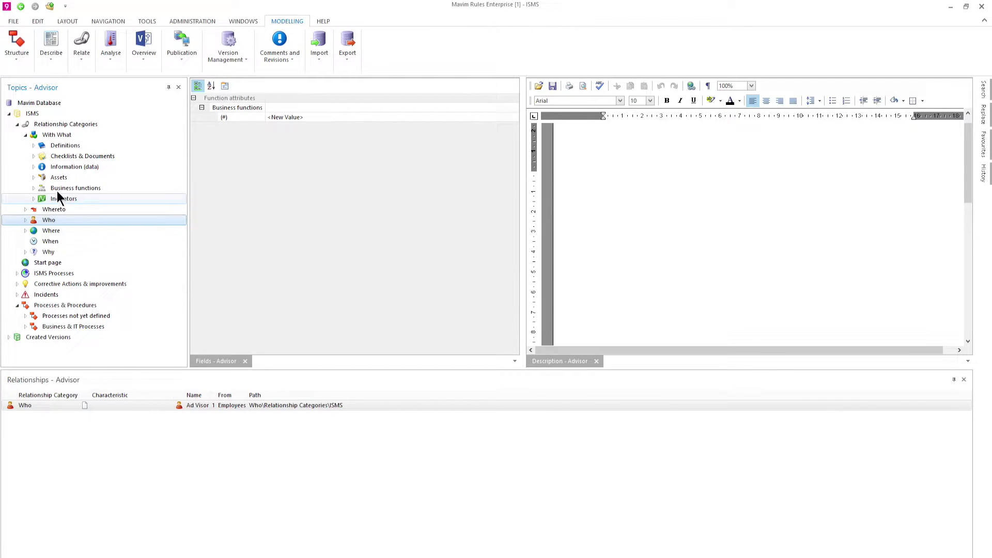
{"action": "left_click", "coordinate": [34, 167]}
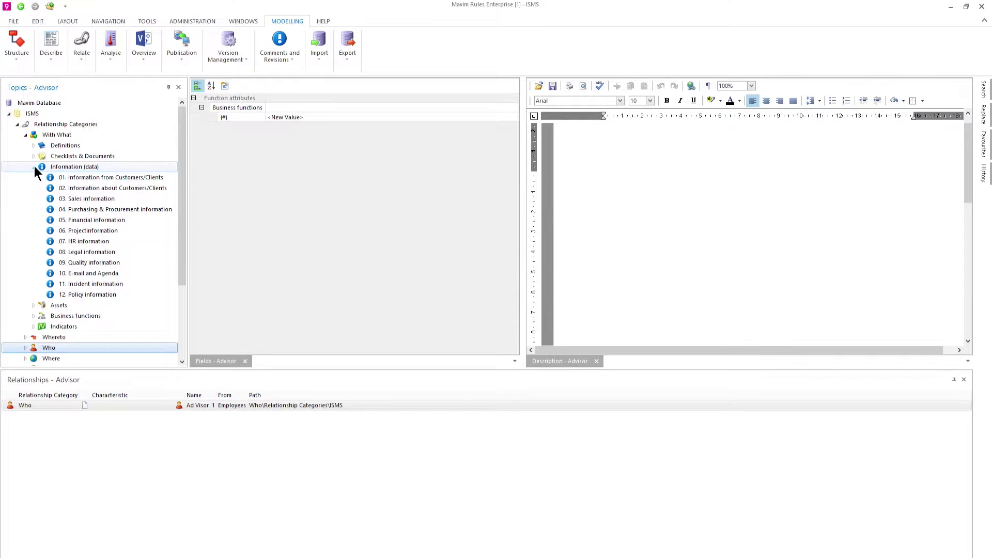
- View Information from Customers/Clients, then expand Assets > Systems, Applications a.o. Software
{"action": "left_click", "coordinate": [92, 177]}
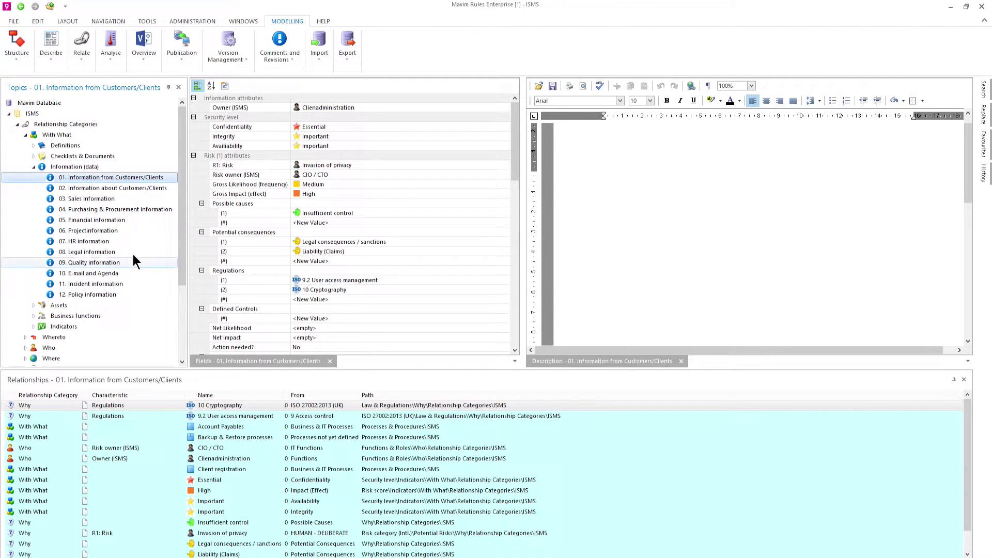
{"action": "left_click", "coordinate": [33, 165]}
{"action": "left_click", "coordinate": [33, 166]}
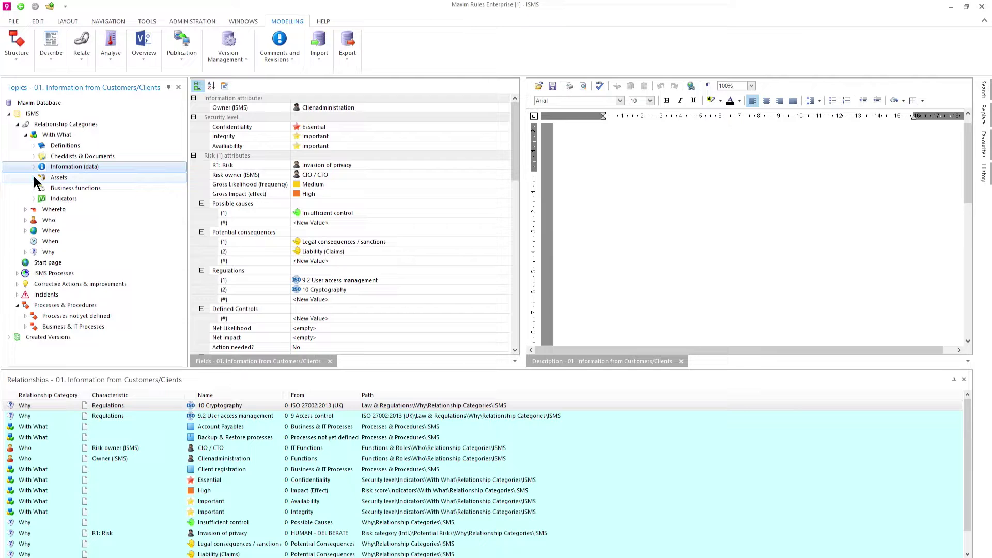
{"action": "left_click", "coordinate": [33, 176]}
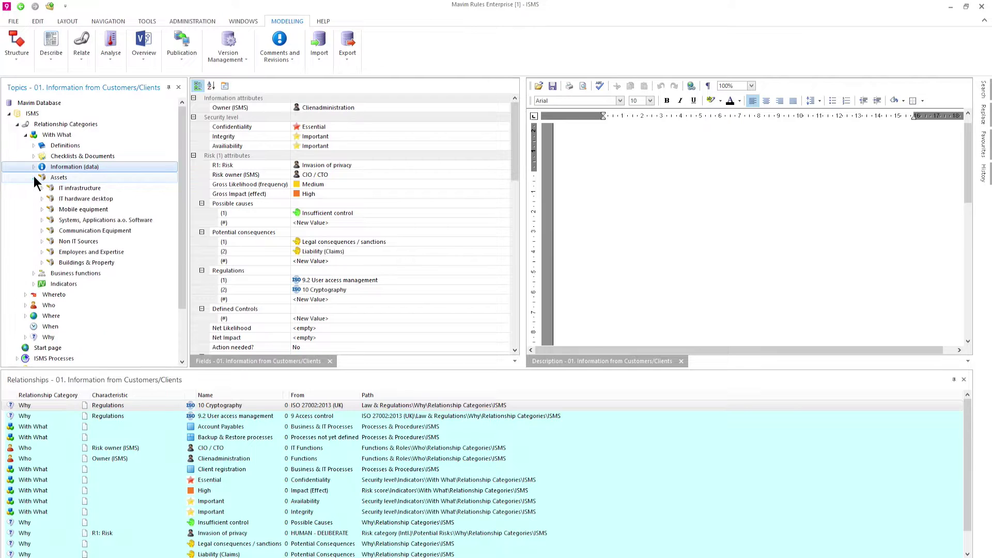
{"action": "left_click", "coordinate": [41, 220]}
- Insert a new business application topic named FIN-SIS above CRM+plus
{"action": "left_click", "coordinate": [50, 242]}
{"action": "left_click", "coordinate": [85, 252]}
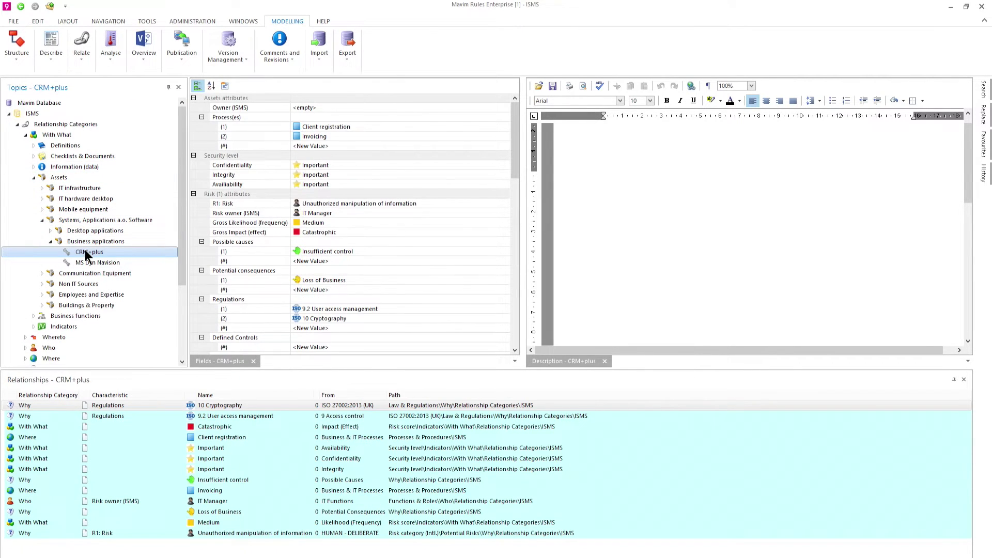
{"action": "right_click", "coordinate": [115, 249]}
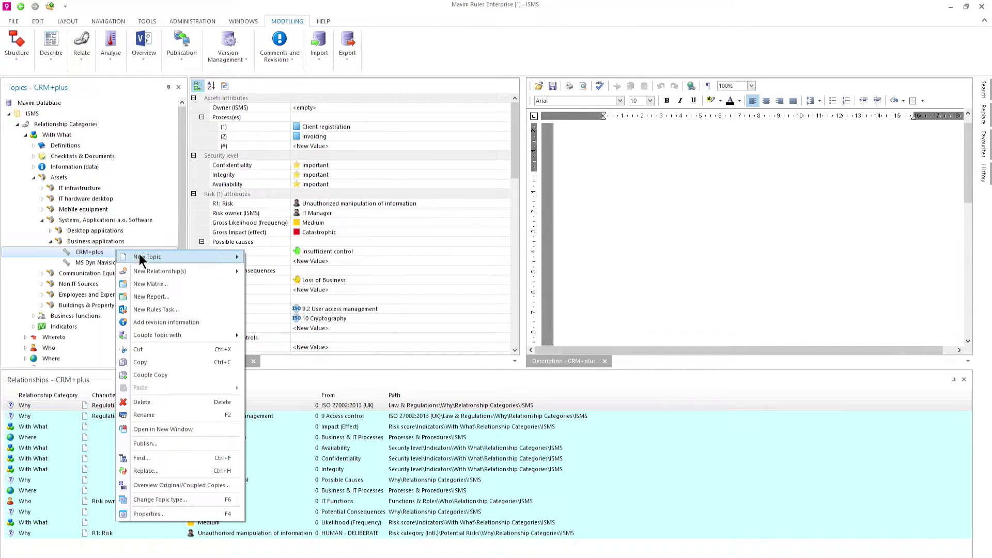
{"action": "mouse_move", "coordinate": [228, 256]}
{"action": "left_click", "coordinate": [276, 269]}
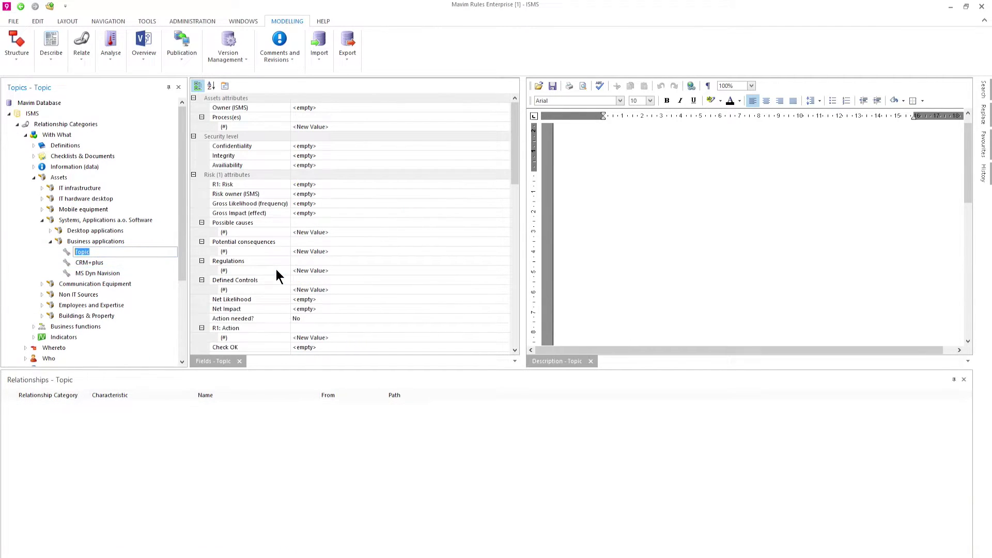
{"action": "type", "text": "FIN-SIS"}
{"action": "key", "text": "Return"}
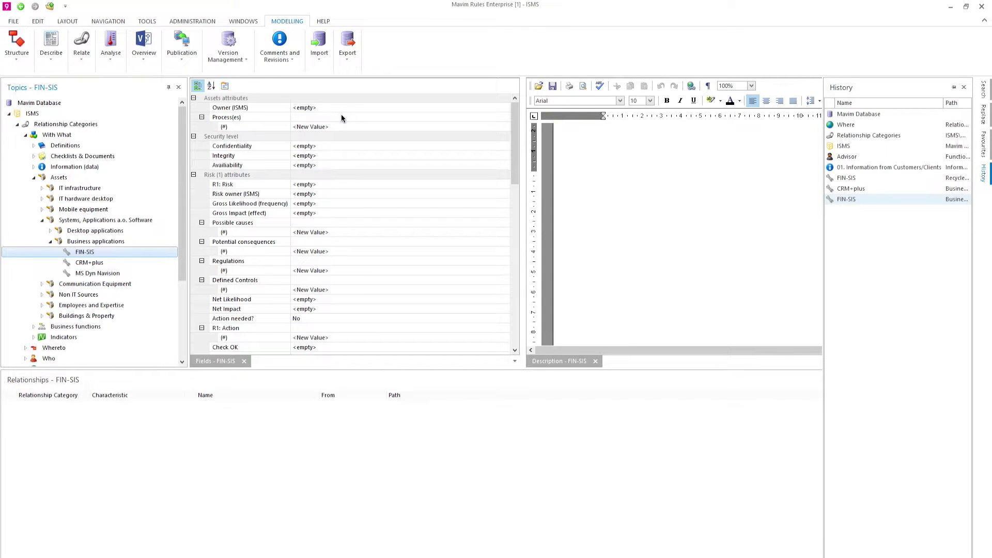
- Add Account Payables and Invoicing as FIN-SIS processes and choose Essential confidentiality
{"action": "left_click", "coordinate": [340, 127]}
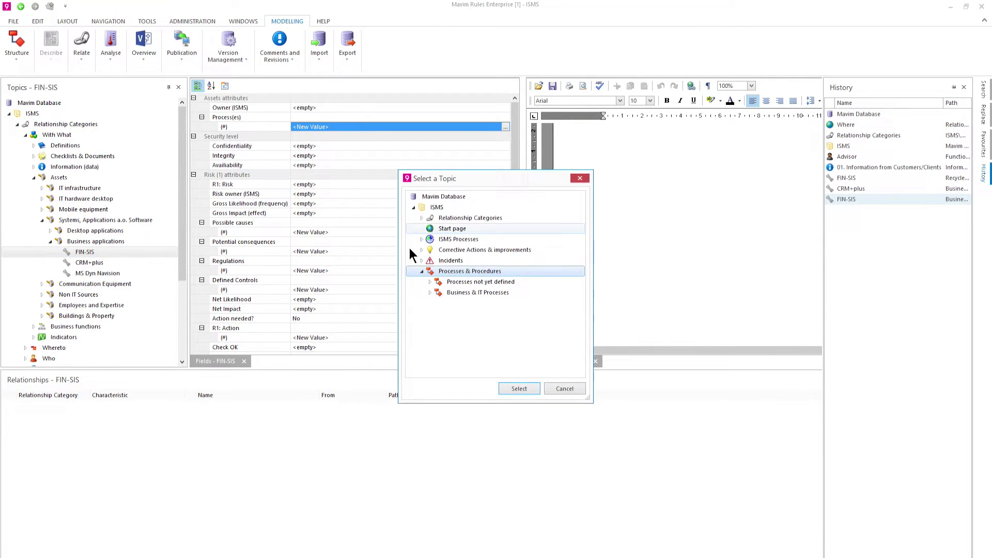
{"action": "left_click", "coordinate": [431, 293]}
{"action": "left_click", "coordinate": [468, 313]}
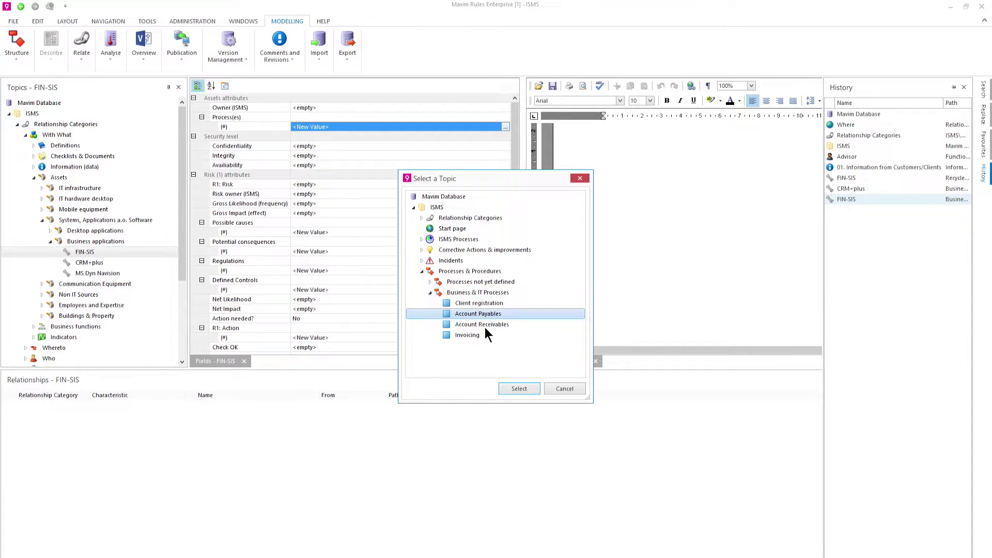
{"action": "left_click", "coordinate": [517, 389]}
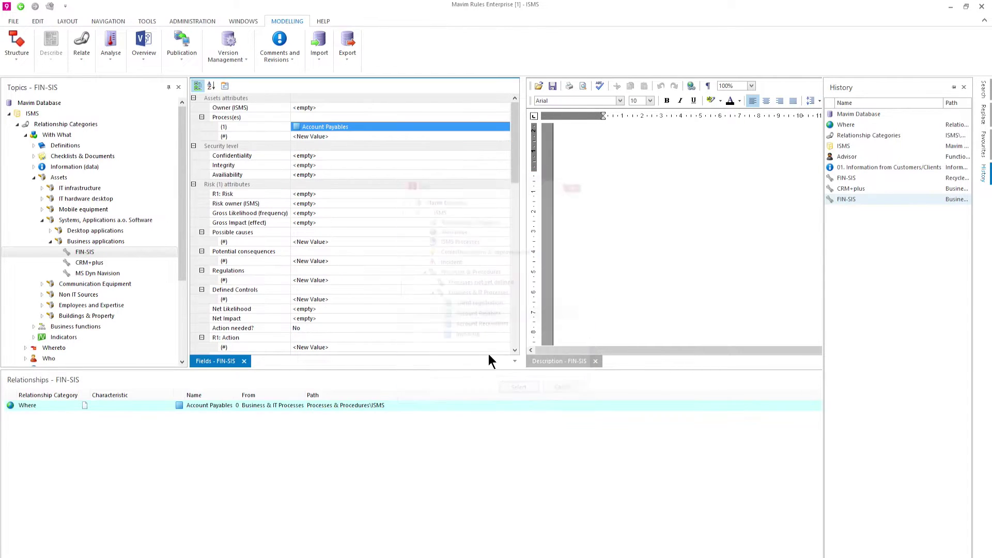
{"action": "left_click", "coordinate": [325, 135]}
{"action": "left_click", "coordinate": [430, 293]}
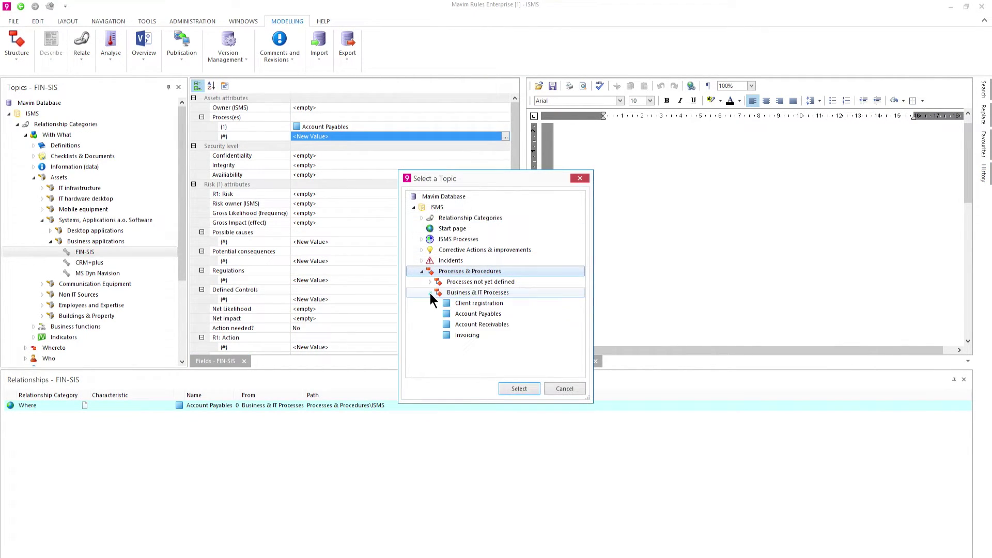
{"action": "left_click", "coordinate": [466, 335]}
{"action": "left_click", "coordinate": [522, 389]}
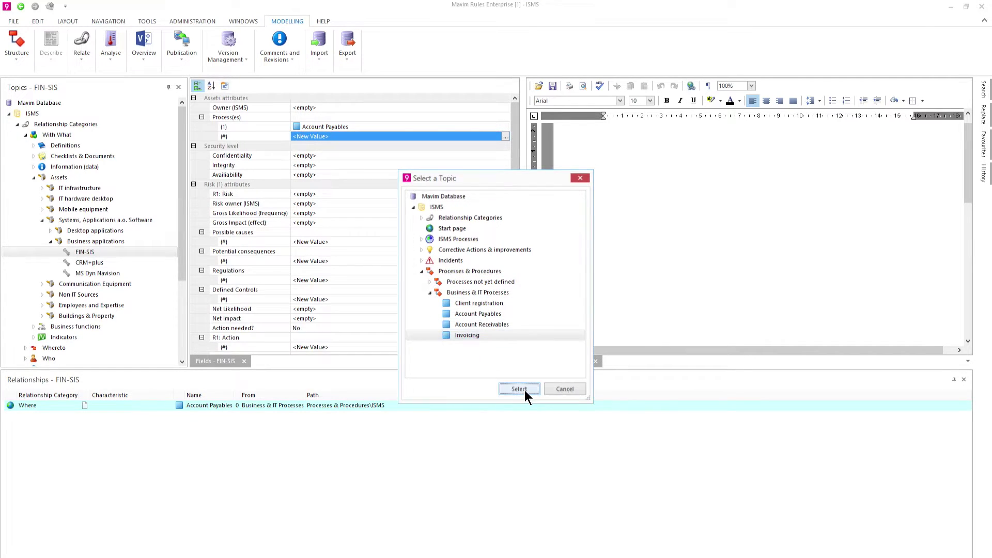
{"action": "left_click", "coordinate": [321, 165]}
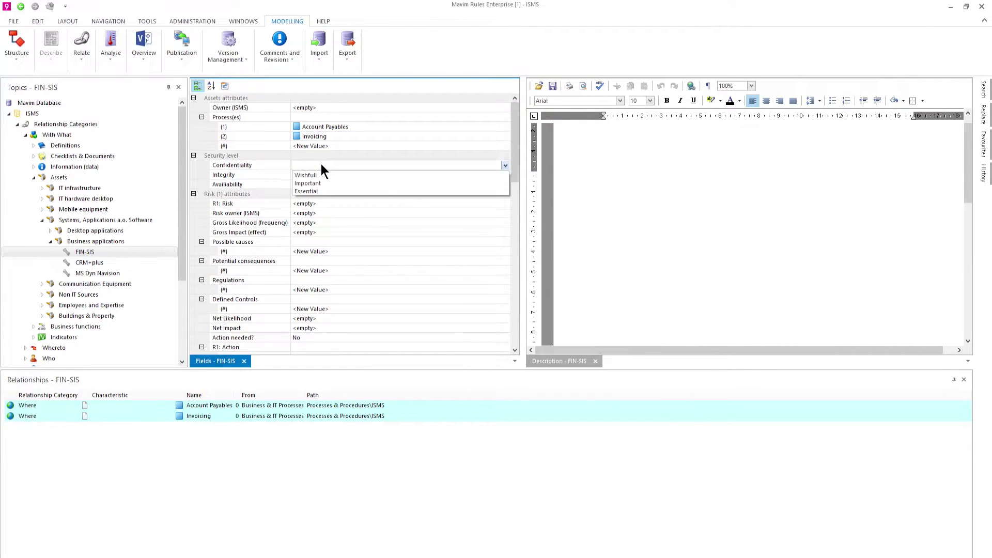
{"action": "left_click", "coordinate": [309, 189]}
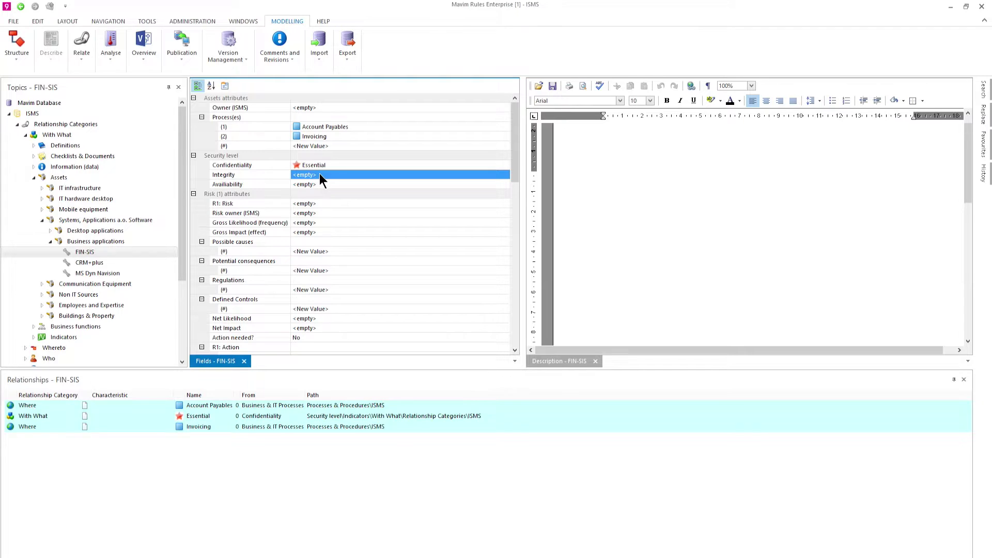
- Set FIN-SIS Integrity to Important and Availability to Wishfull
{"action": "left_click", "coordinate": [320, 175]}
{"action": "left_click", "coordinate": [312, 190]}
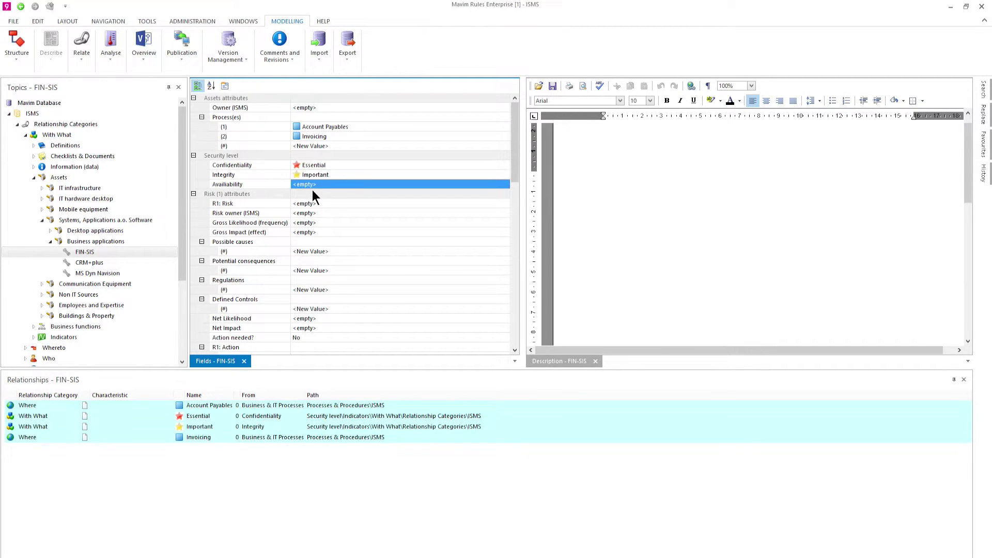
{"action": "left_click", "coordinate": [320, 184]}
{"action": "left_click", "coordinate": [311, 195]}
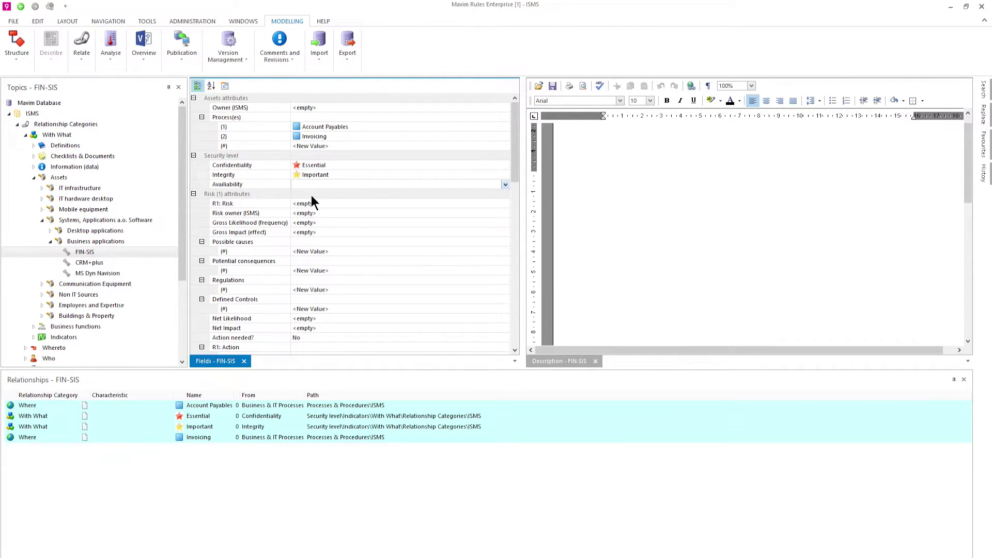
- Set risk R1 to Unauthorized accessing information from the deliberate human risks
{"action": "left_click", "coordinate": [311, 204]}
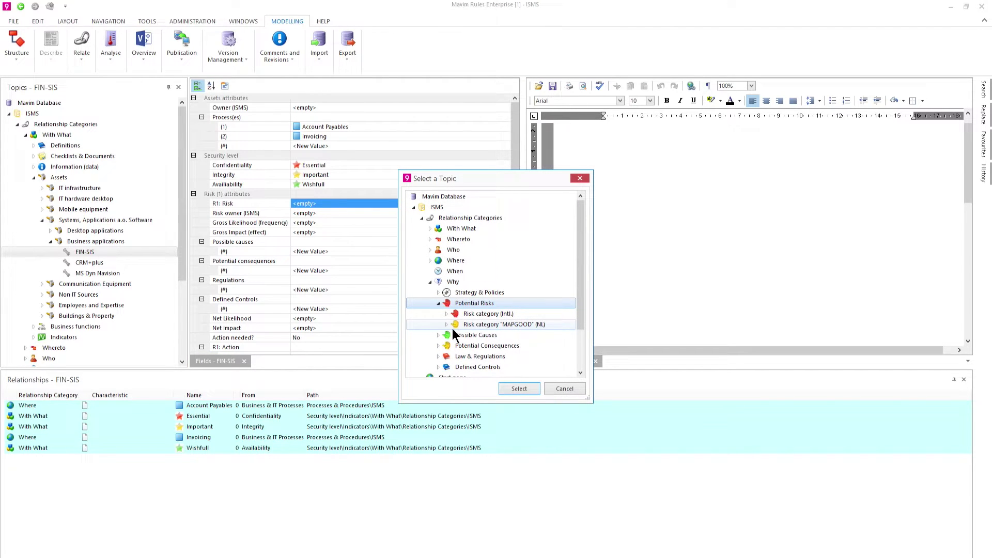
{"action": "left_click", "coordinate": [446, 313]}
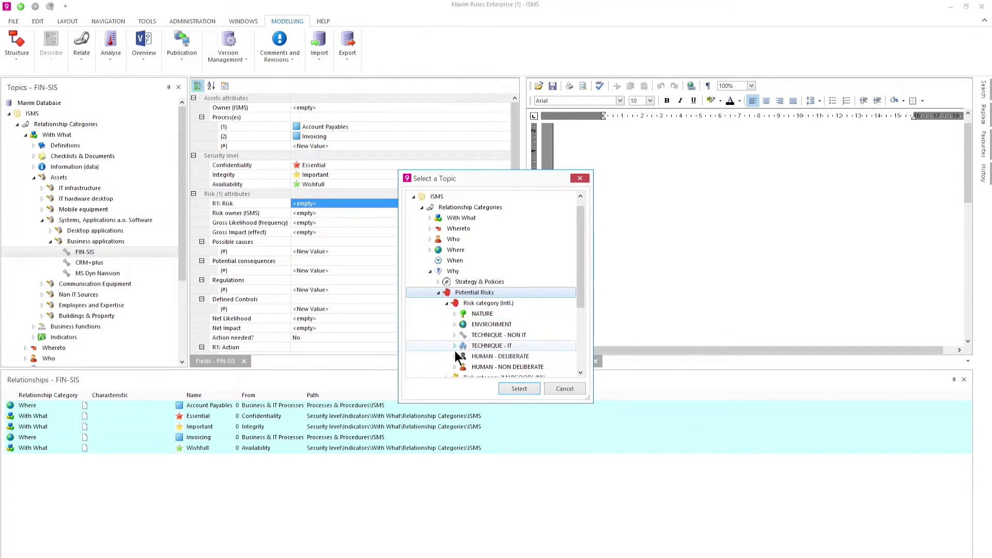
{"action": "left_click", "coordinate": [456, 356]}
{"action": "left_click", "coordinate": [498, 324]}
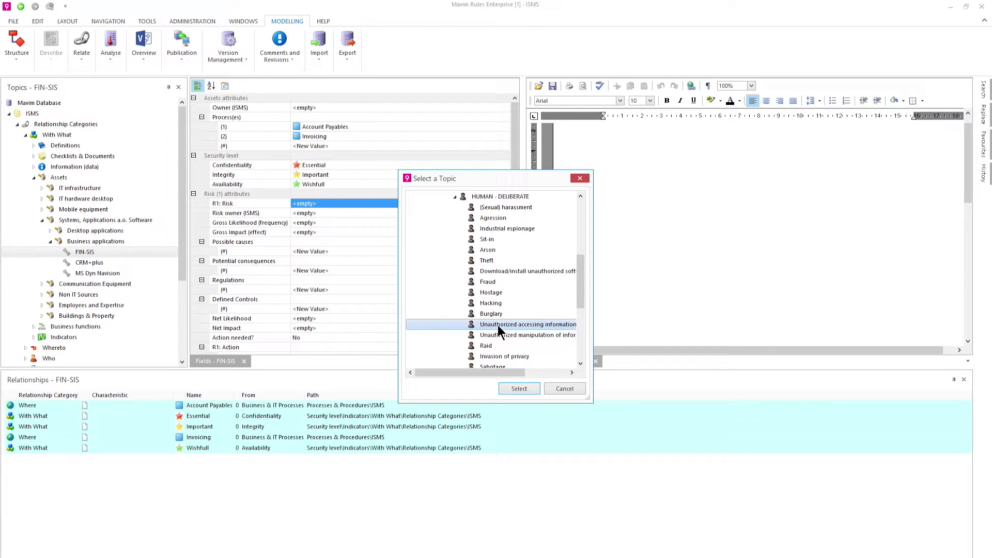
{"action": "left_click", "coordinate": [518, 385]}
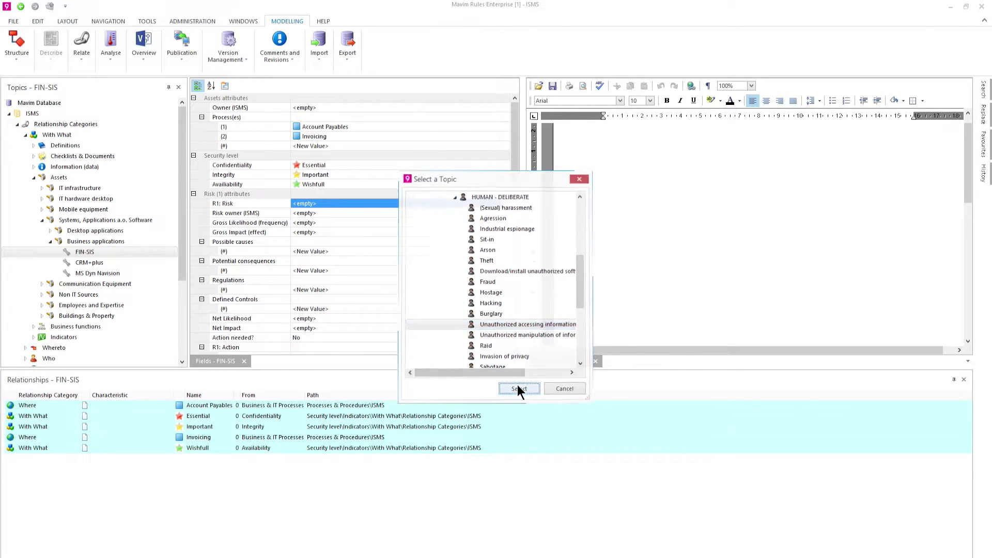
- Select Teamleader Care from Functions & Roles as the risk owner
{"action": "double_click", "coordinate": [339, 212]}
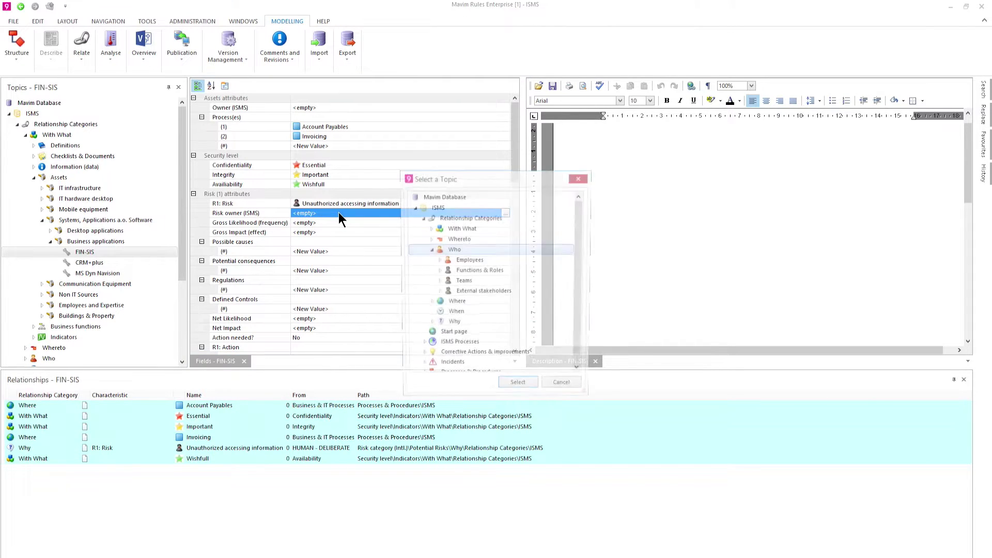
{"action": "left_click", "coordinate": [439, 271]}
{"action": "left_click", "coordinate": [447, 281]}
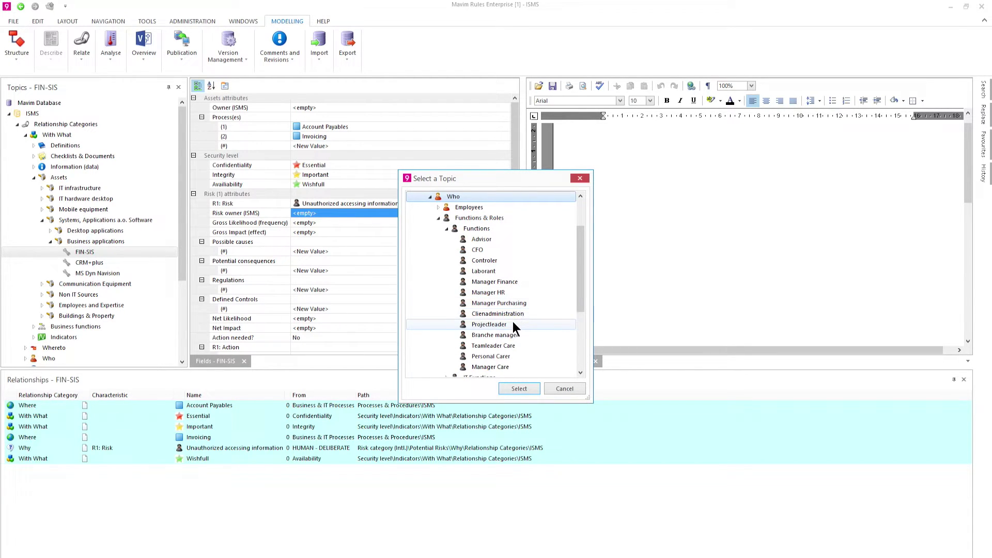
{"action": "left_click", "coordinate": [505, 345]}
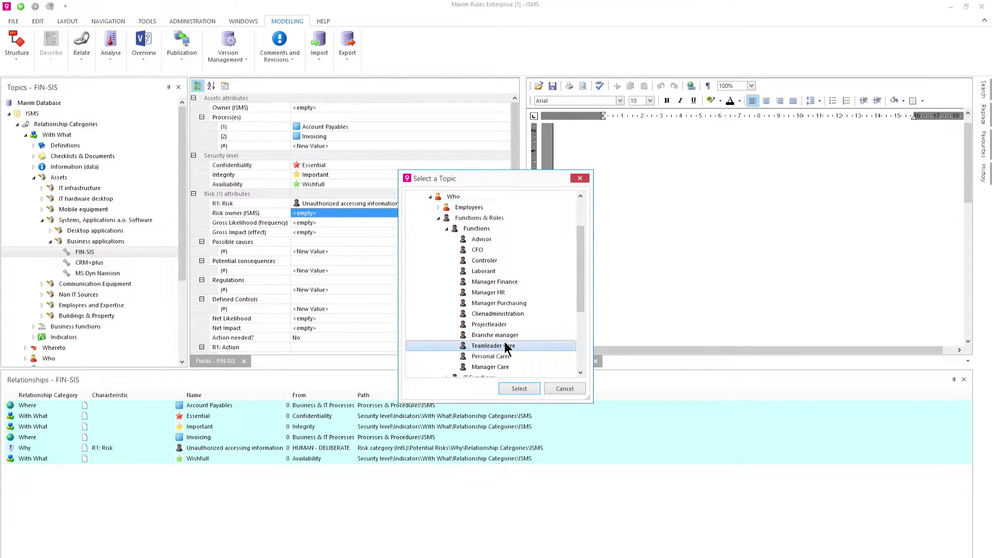
- Confirm Teamleader Care as owner and set gross likelihood Very High, gross impact Medium
{"action": "left_click", "coordinate": [512, 389]}
{"action": "left_click", "coordinate": [322, 224]}
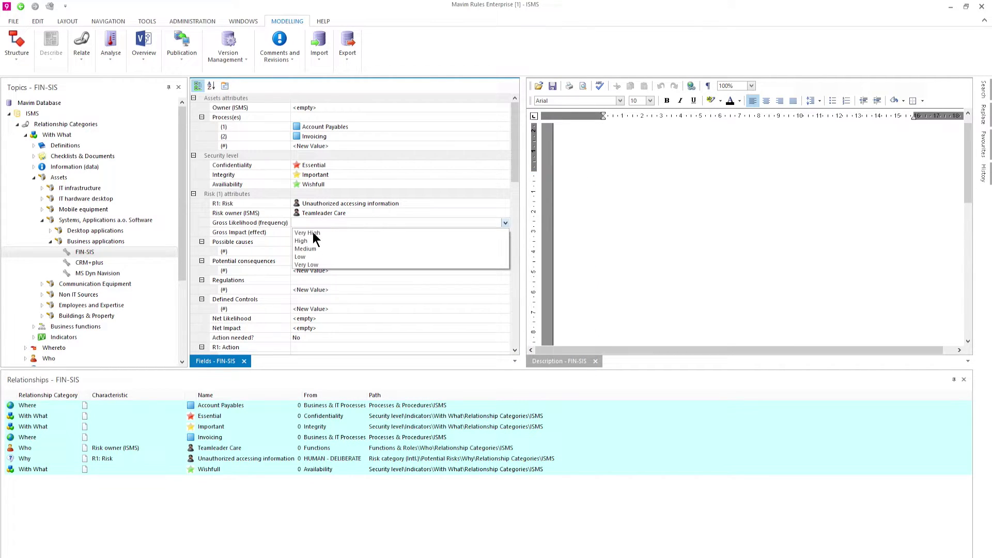
{"action": "left_click", "coordinate": [312, 232]}
{"action": "left_click", "coordinate": [312, 234]}
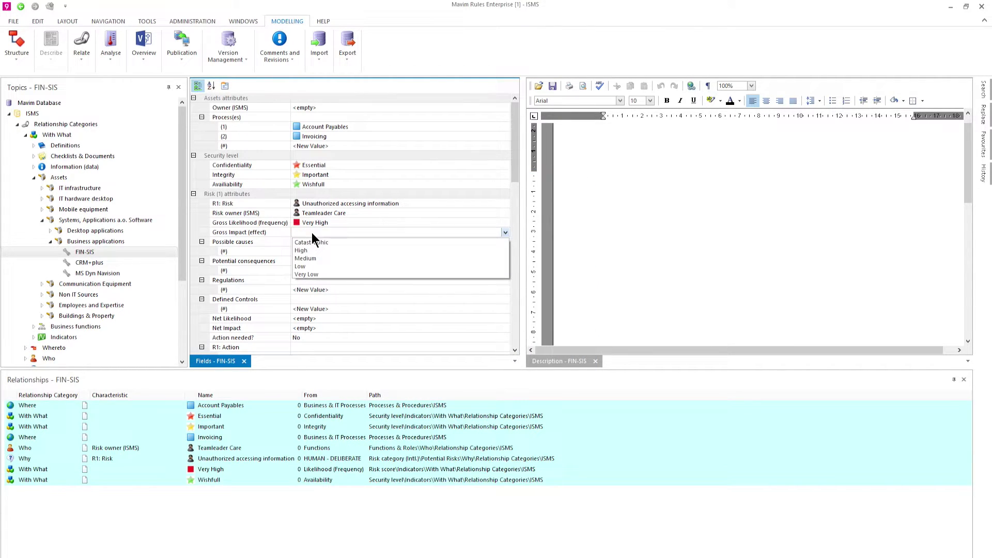
{"action": "left_click", "coordinate": [313, 258]}
- Add Fraude as a potential consequence
{"action": "left_click", "coordinate": [324, 269]}
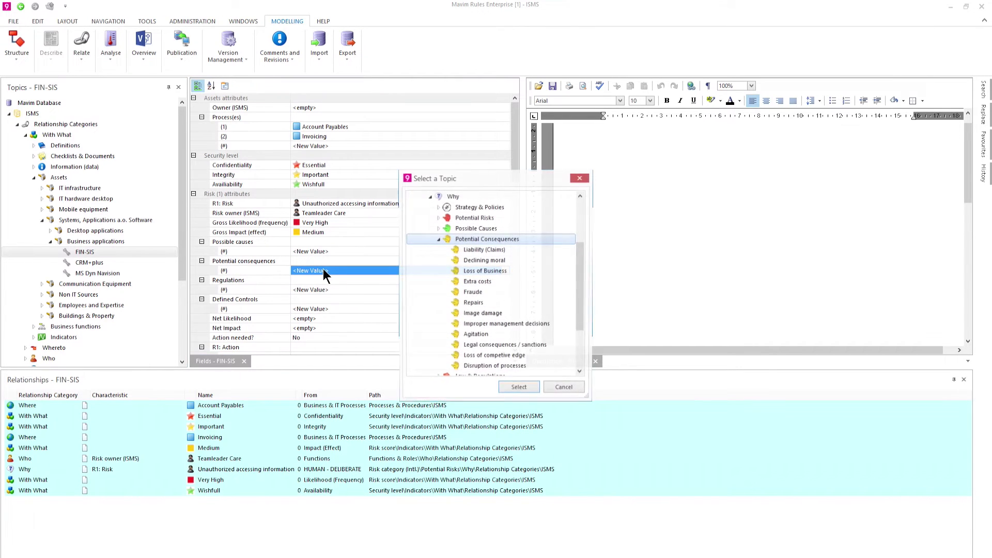
{"action": "left_click", "coordinate": [478, 293]}
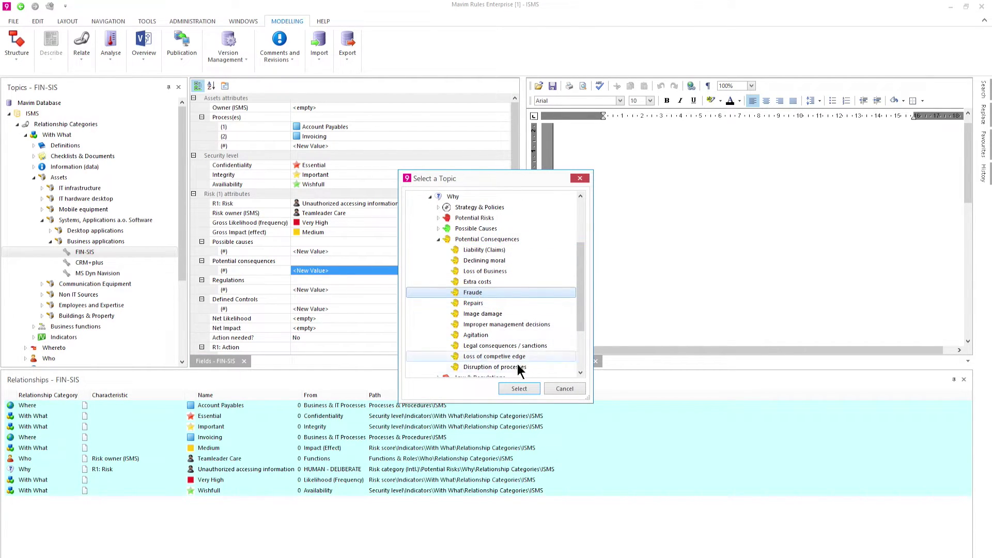
{"action": "left_click", "coordinate": [515, 389]}
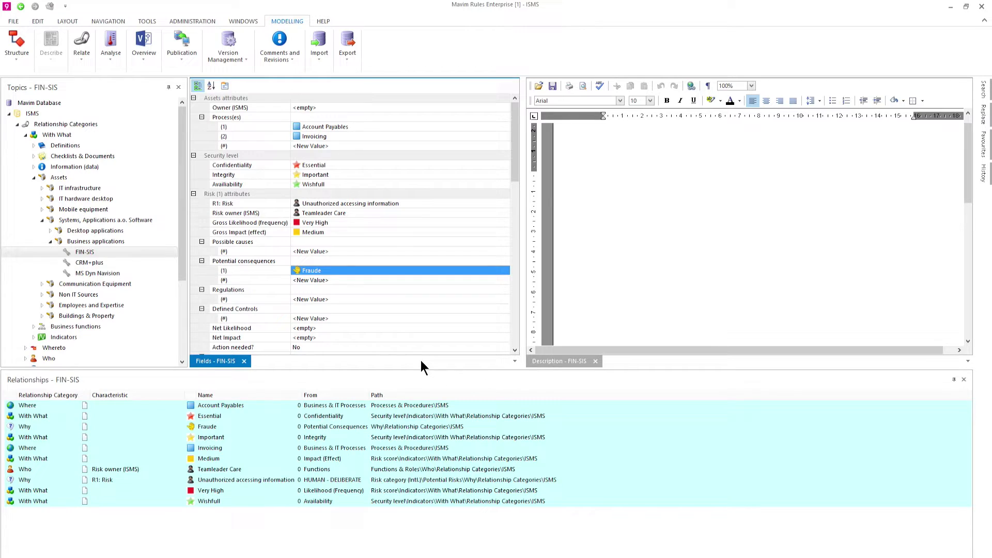
- Add ISO 27002:2013 regulation 9.1.1 Access control policy to FIN-SIS
{"action": "left_click", "coordinate": [330, 300]}
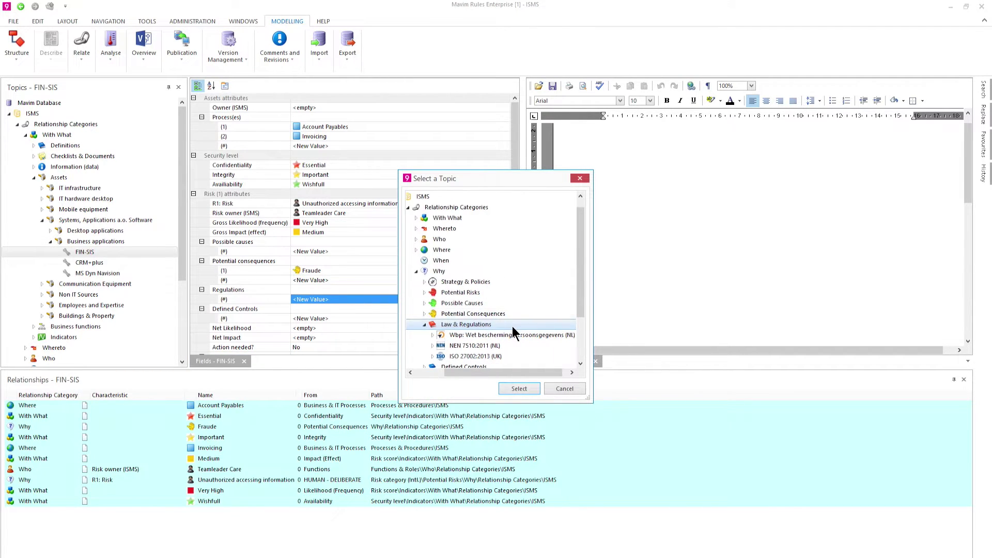
{"action": "left_click", "coordinate": [432, 356]}
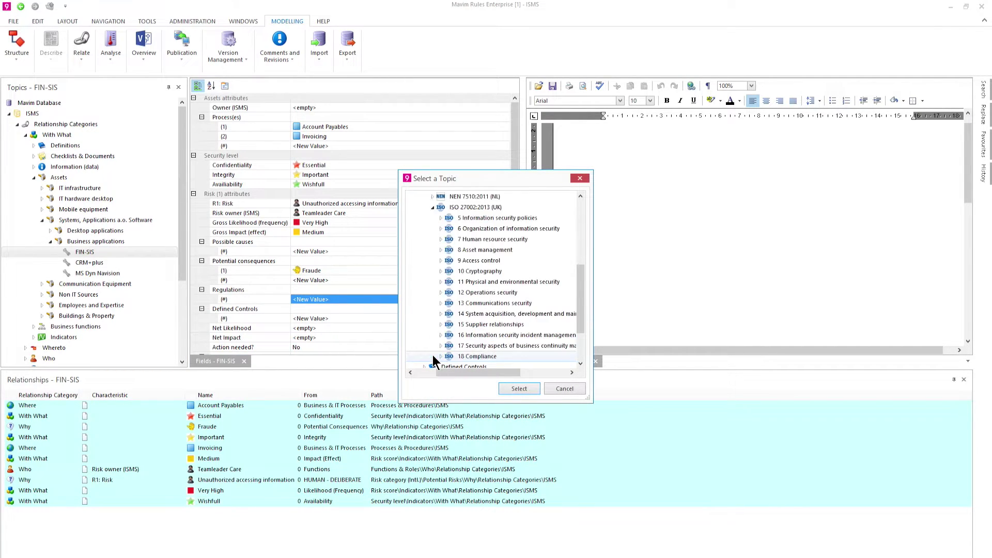
{"action": "left_click", "coordinate": [441, 260]}
{"action": "left_click", "coordinate": [450, 271]}
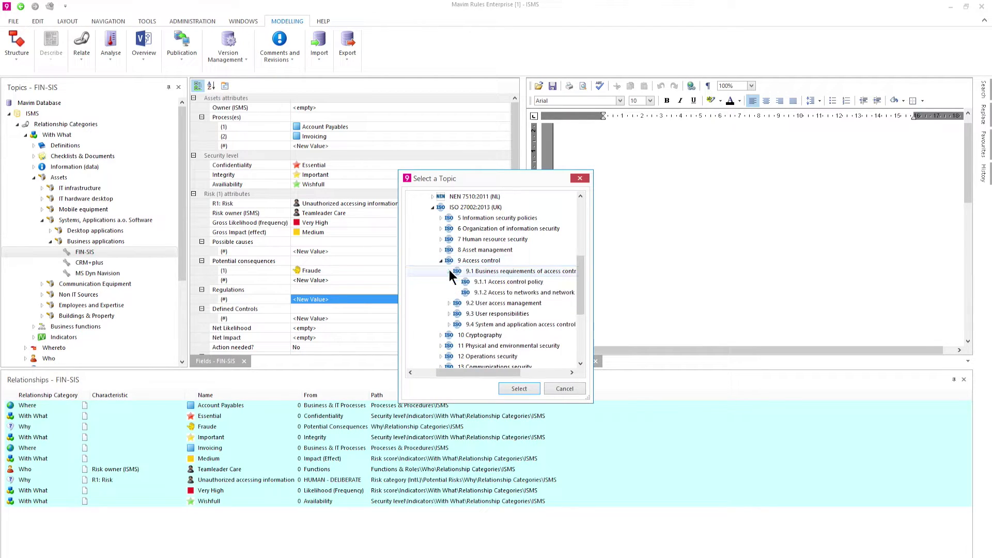
{"action": "left_click", "coordinate": [489, 281]}
{"action": "left_click", "coordinate": [517, 390]}
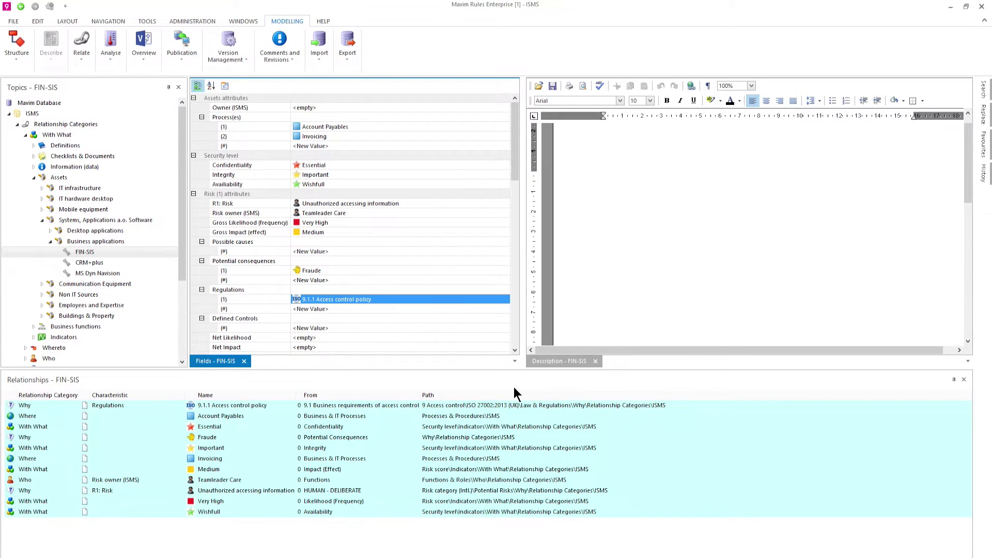
- Add Redefined user access rights as a defined control
{"action": "left_click", "coordinate": [304, 309]}
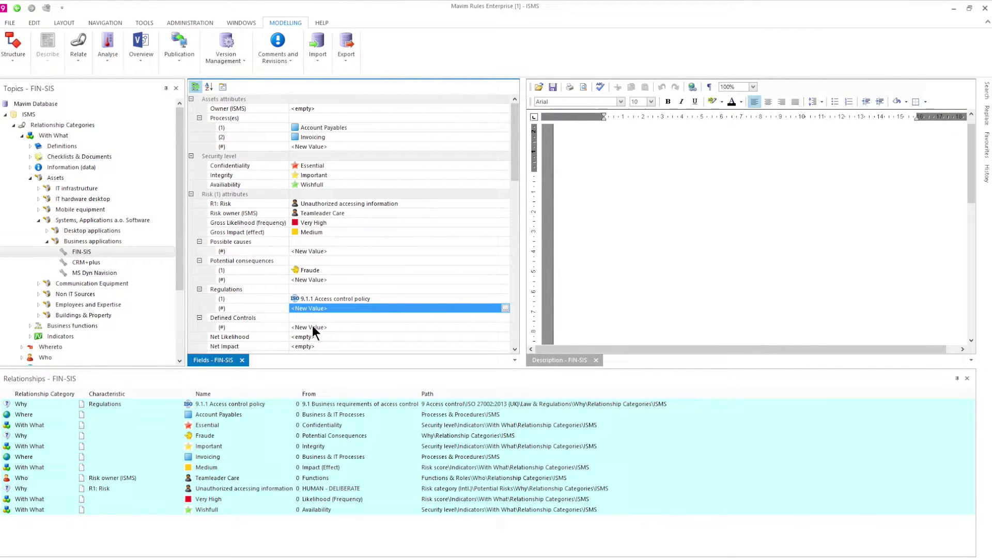
{"action": "double_click", "coordinate": [312, 327]}
{"action": "left_click", "coordinate": [465, 355]}
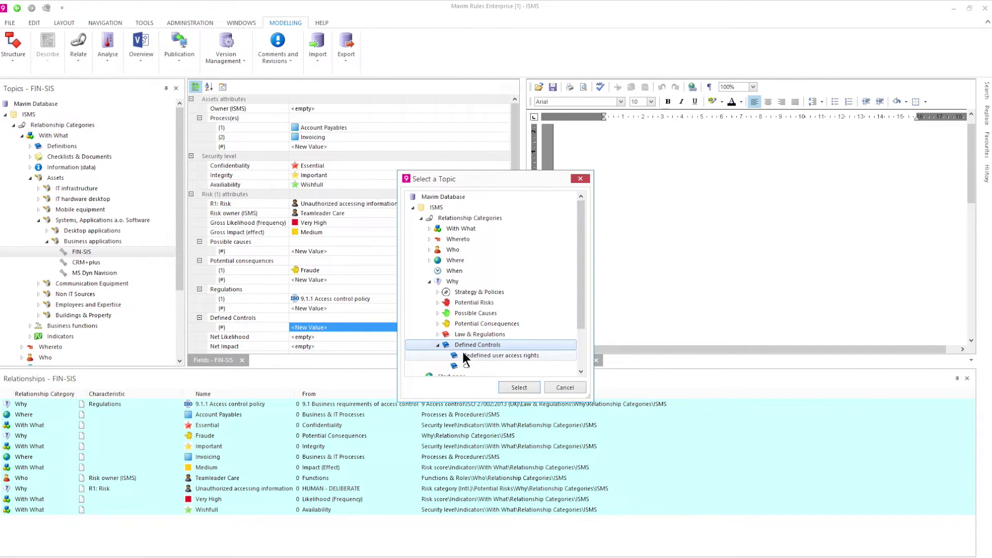
{"action": "left_click", "coordinate": [519, 388]}
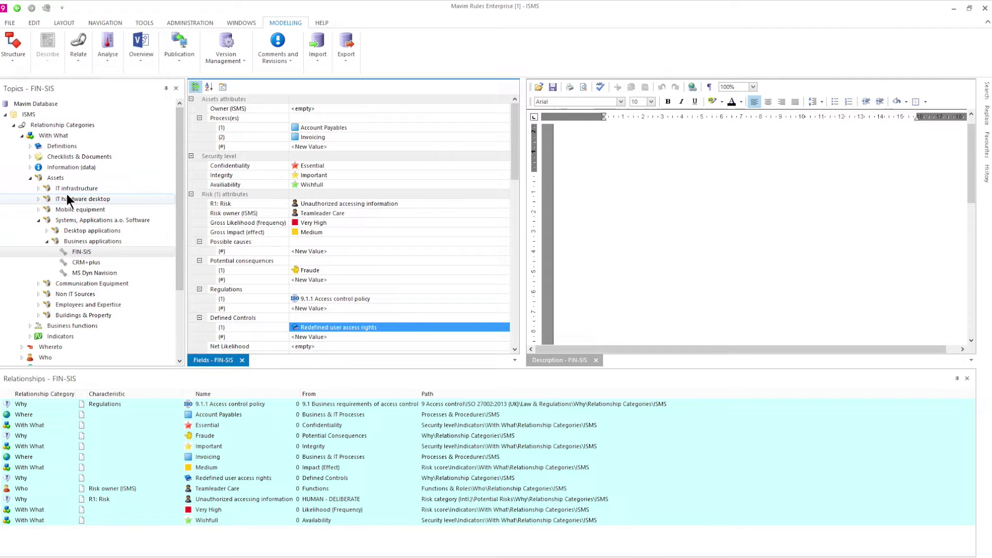
- Select Assets and open the Assets vs Information + AIC & Risks report
{"action": "left_click", "coordinate": [58, 177]}
{"action": "double_click", "coordinate": [196, 406]}
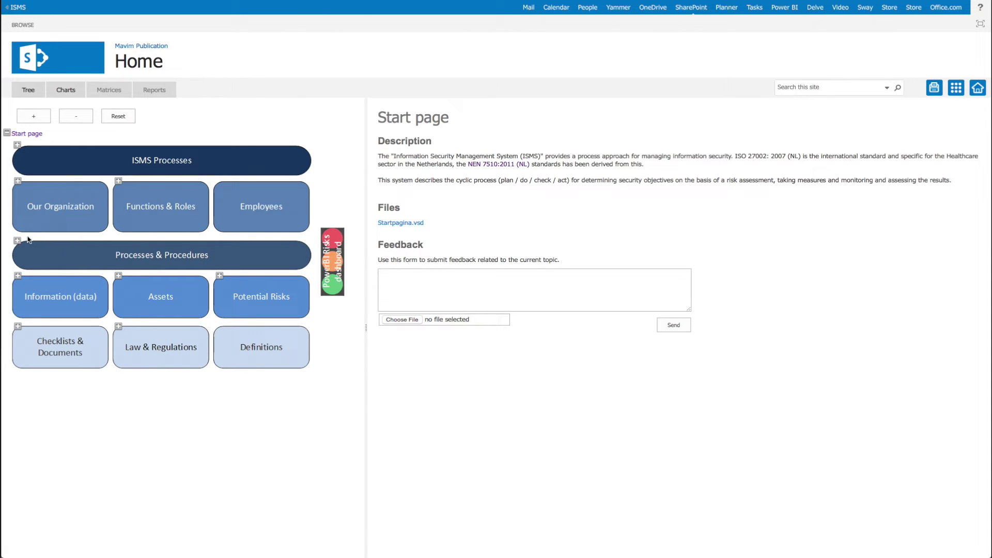
- Open the Processes & Procedures hierarchical chart, then the Business & IT Processes flowchart
{"action": "left_click", "coordinate": [32, 252]}
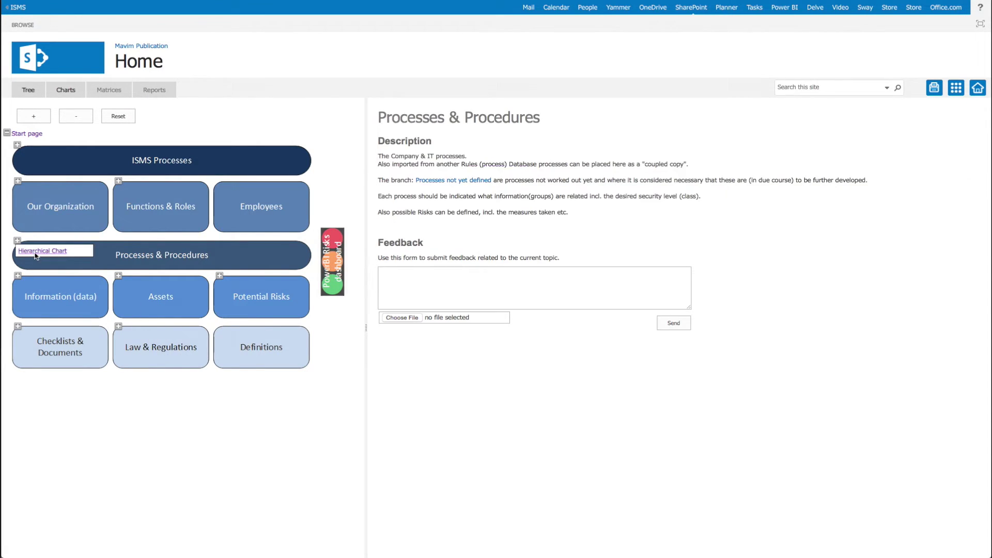
{"action": "left_click", "coordinate": [36, 255]}
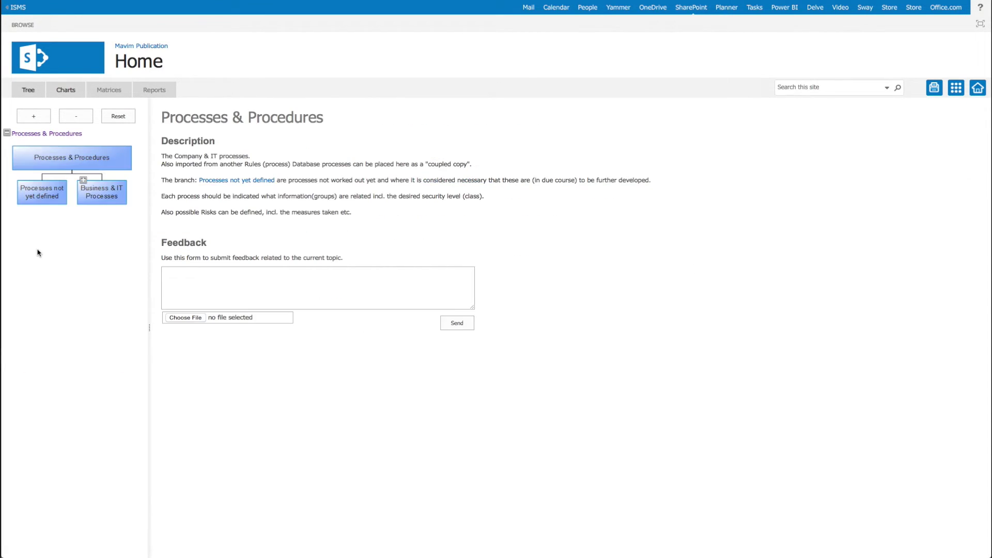
{"action": "left_click", "coordinate": [97, 189]}
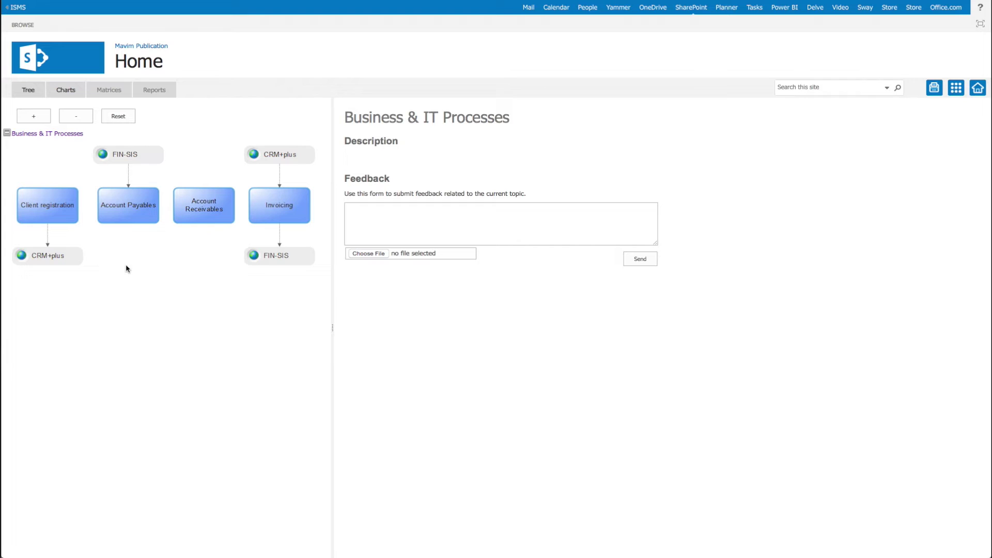
- From Account Payables, view the published FIN-SIS fields and its linked ISO 27002 9.2 User access management section
{"action": "left_click", "coordinate": [127, 217]}
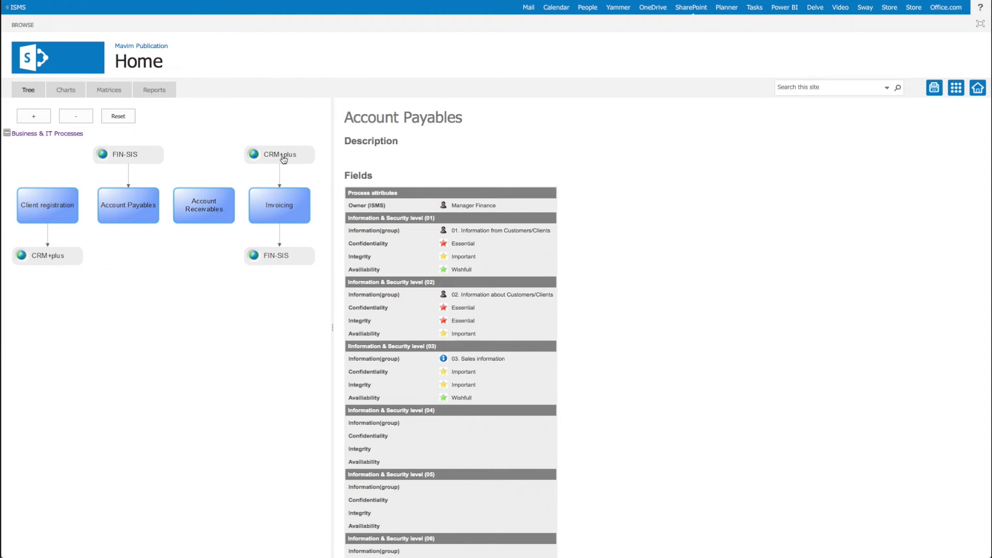
{"action": "left_click", "coordinate": [125, 156]}
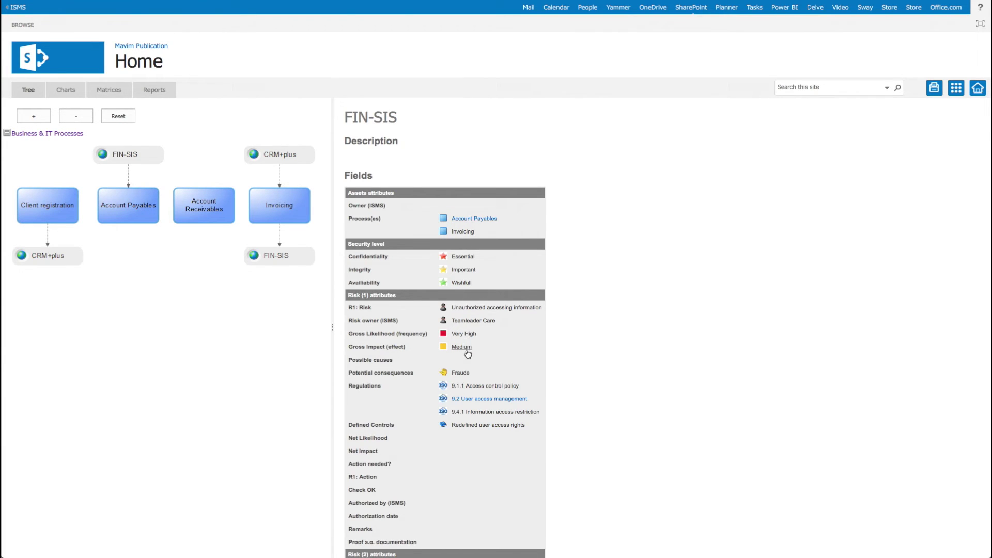
{"action": "left_click", "coordinate": [488, 400]}
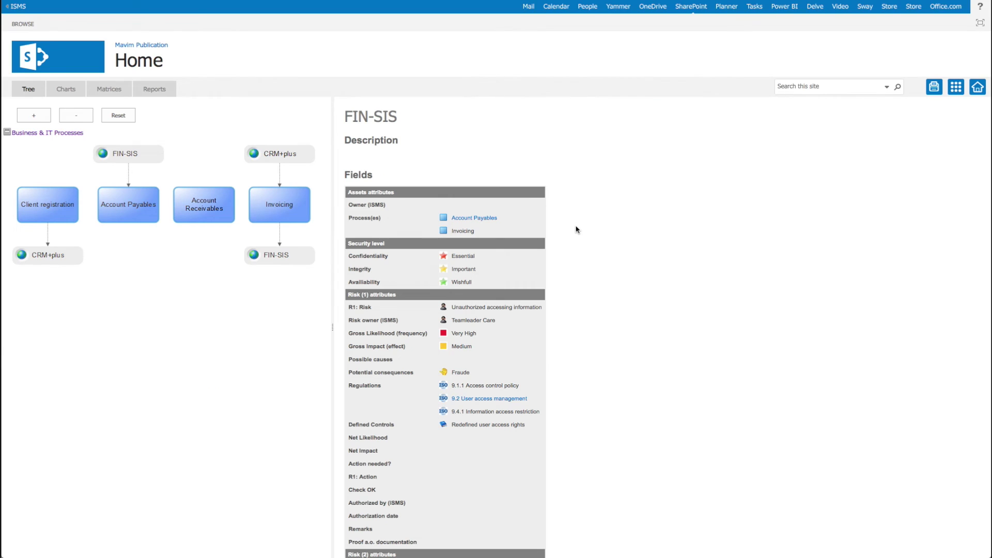
{"action": "scroll", "coordinate": [578, 230], "scroll_direction": "down", "scroll_amount": 10}
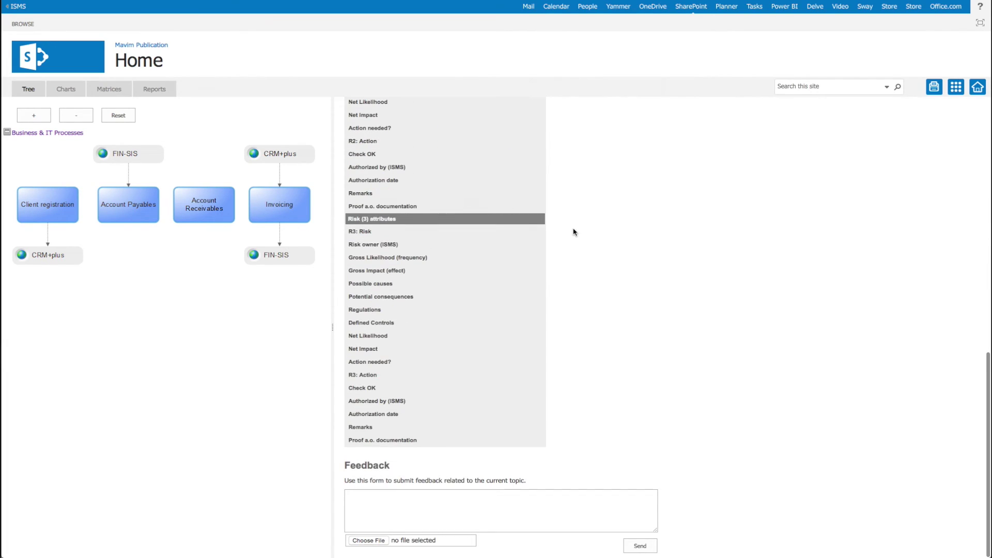
- Submit the FIN-SIS feedback message 'Please connect CRM+ to process Account Receivables'
{"action": "left_click", "coordinate": [398, 500]}
{"action": "type", "text": "Please connect CRM+ to process Account Re"}
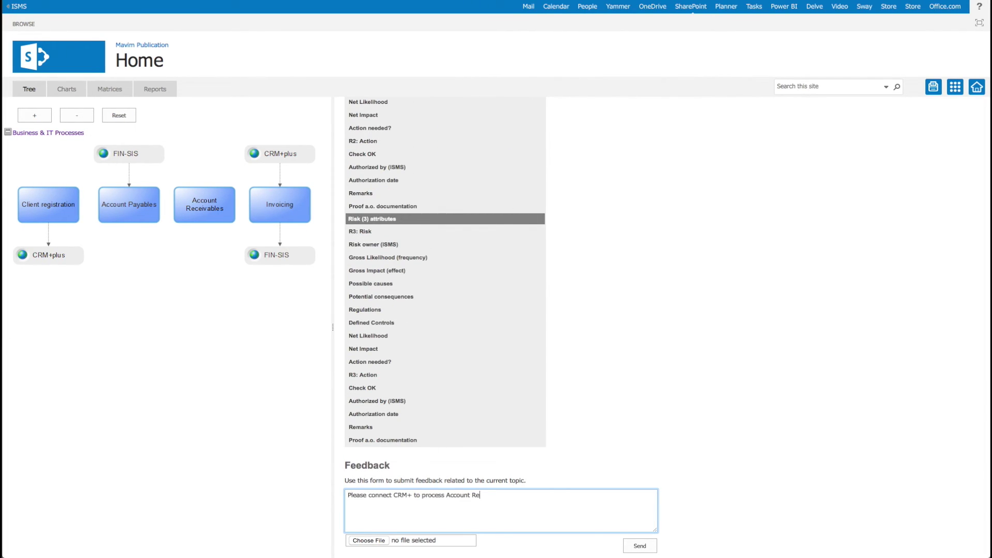
{"action": "type", "text": "ceivables"}
{"action": "left_click", "coordinate": [640, 546]}
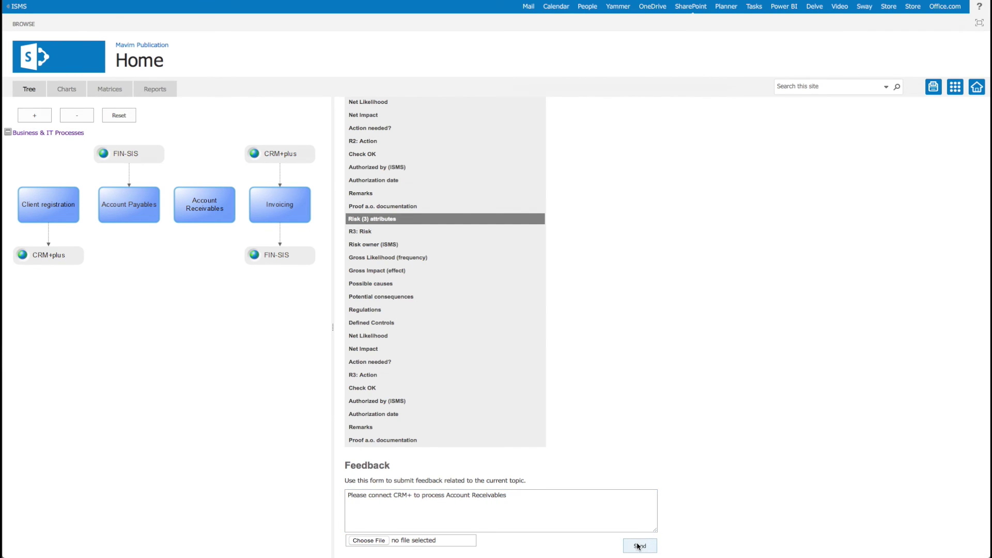